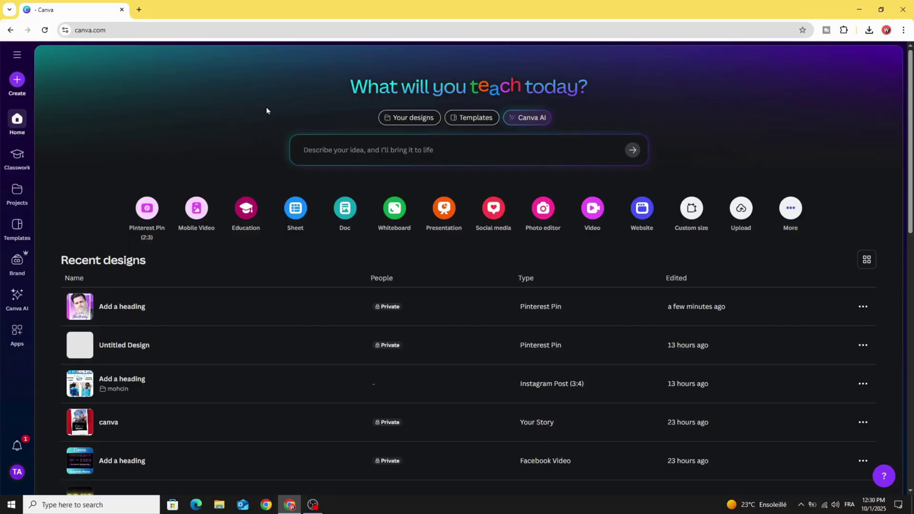
Create a blank custom-size design of 1000 × 1500 px.
click(18, 80)
text(1000)
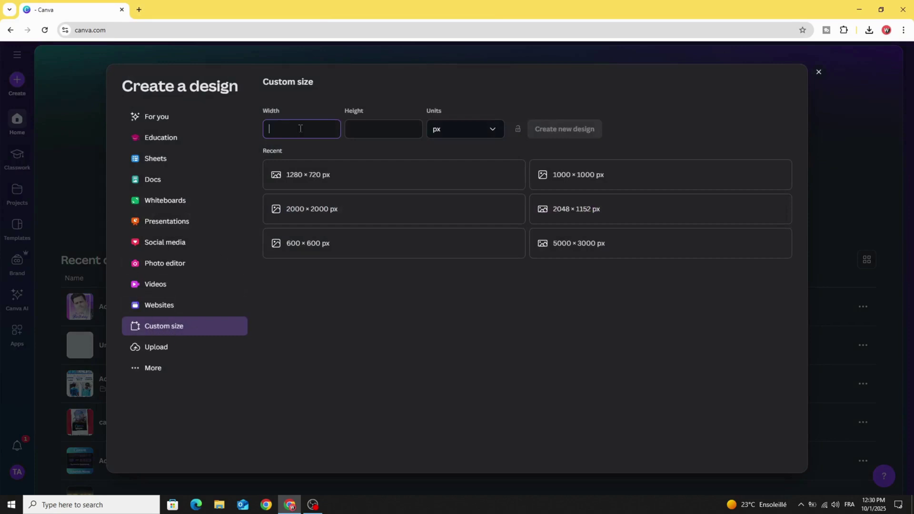
click(373, 134)
text(0)
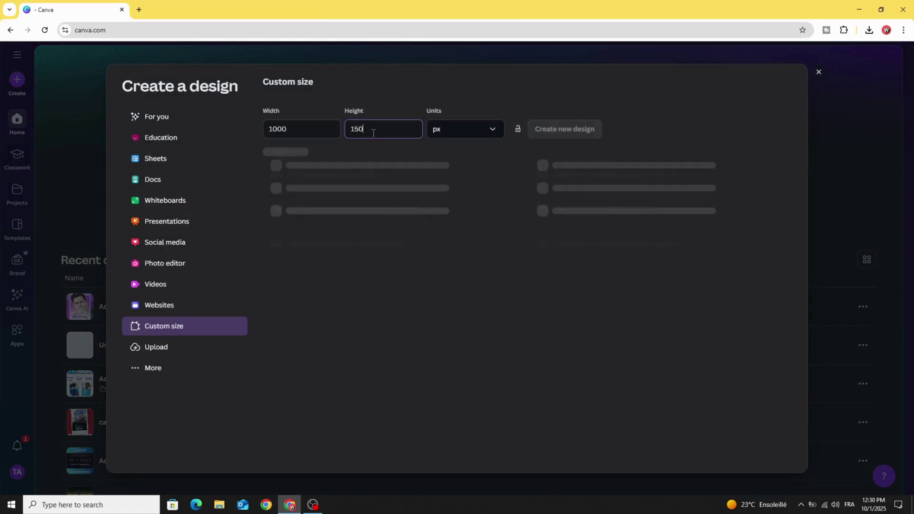
text(0)
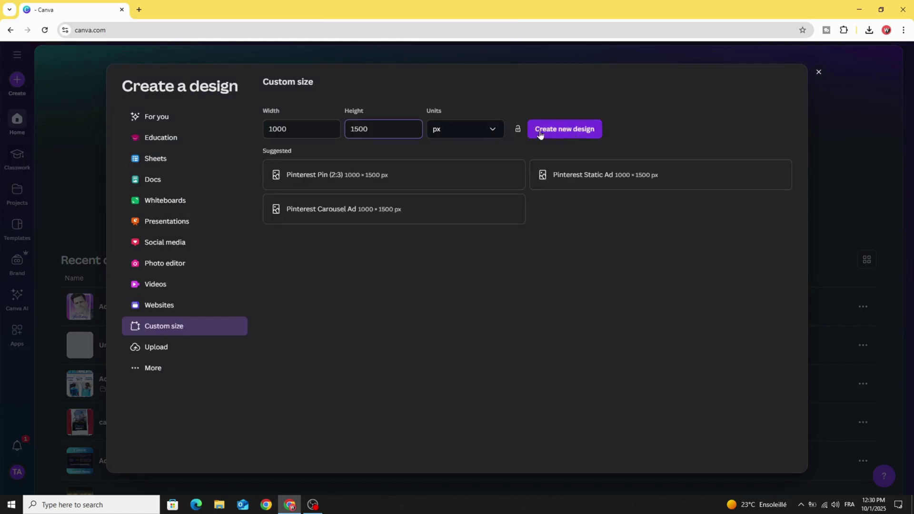
click(578, 133)
Give the page background a vertical blue-to-pink gradient and show the uploaded images.
click(511, 242)
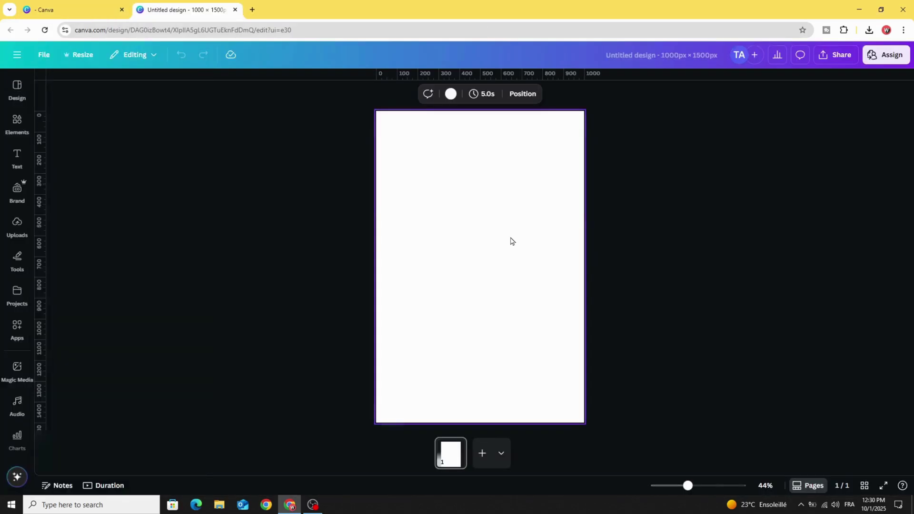
click(450, 94)
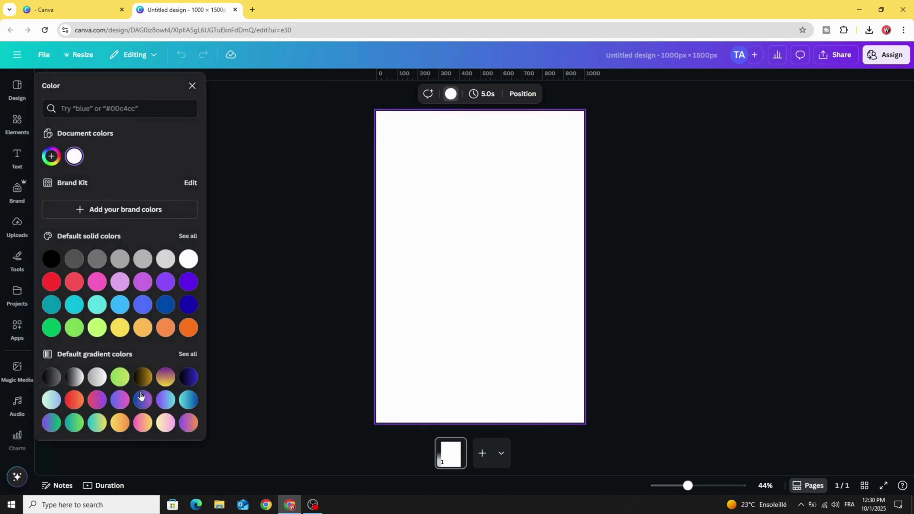
click(122, 401)
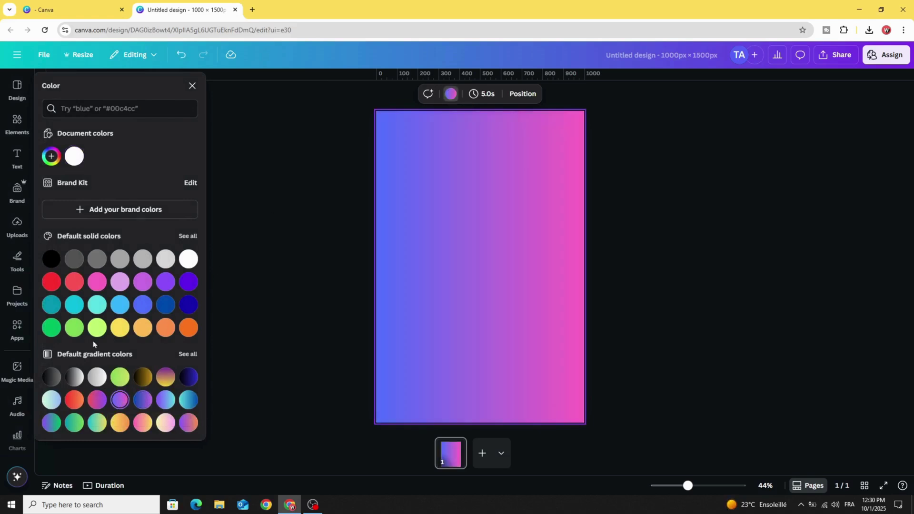
click(50, 157)
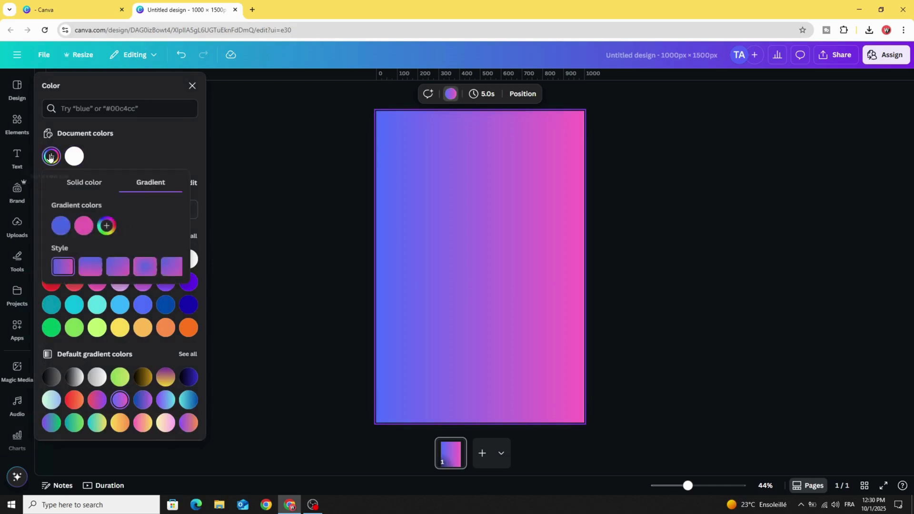
click(88, 268)
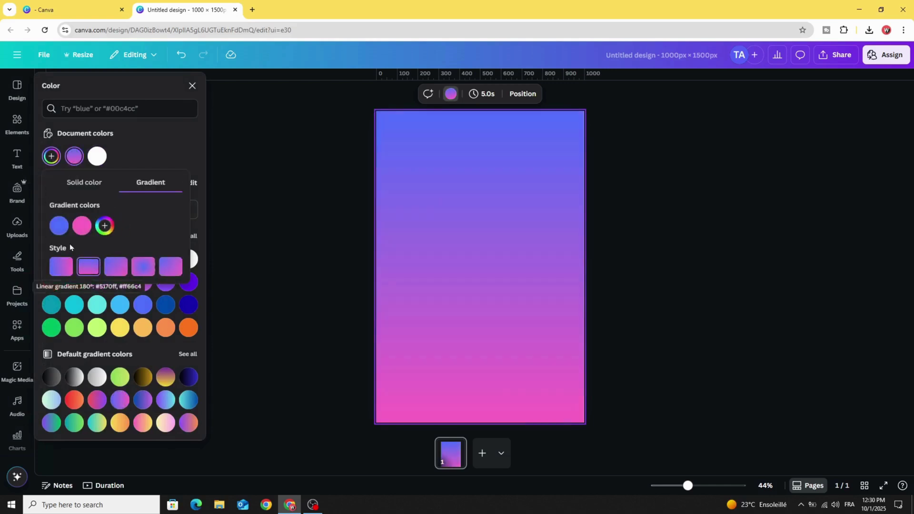
click(16, 230)
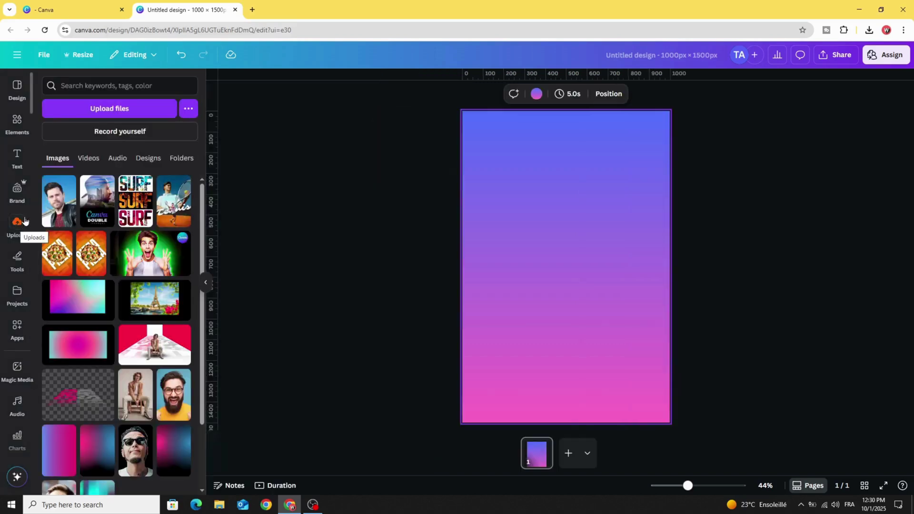
Add the man's photo, remove its background, and enlarge it across the page.
click(55, 203)
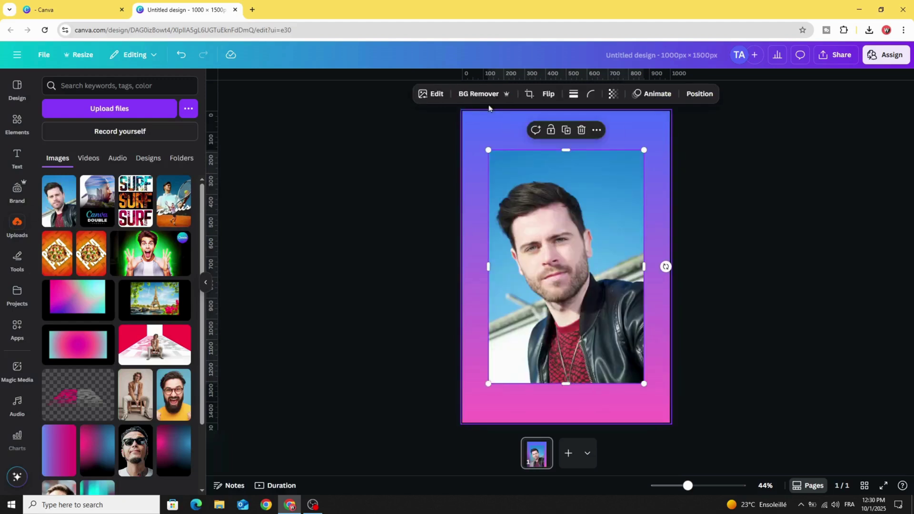
click(479, 94)
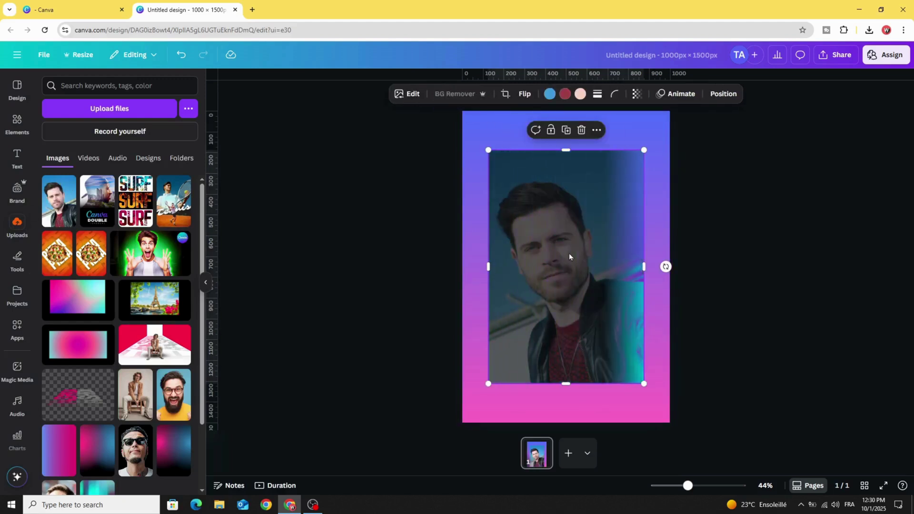
drag(607, 330, 557, 247)
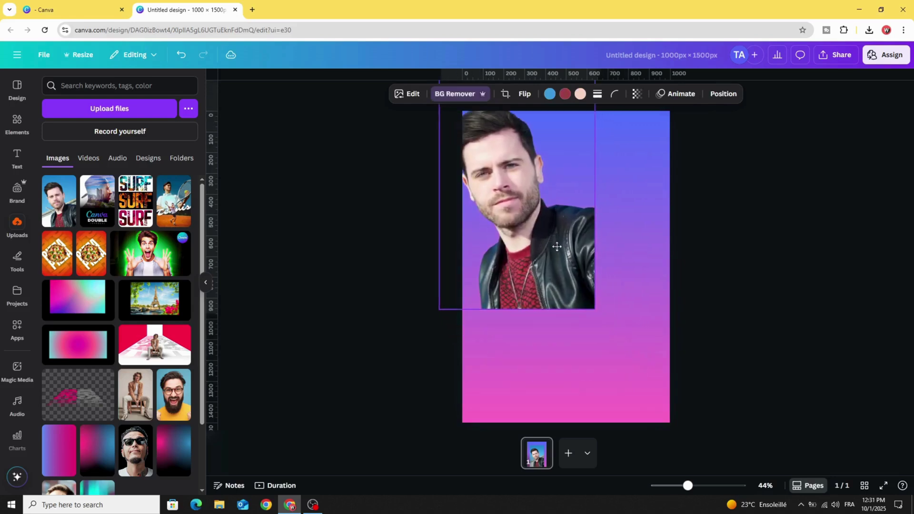
drag(595, 309, 762, 429)
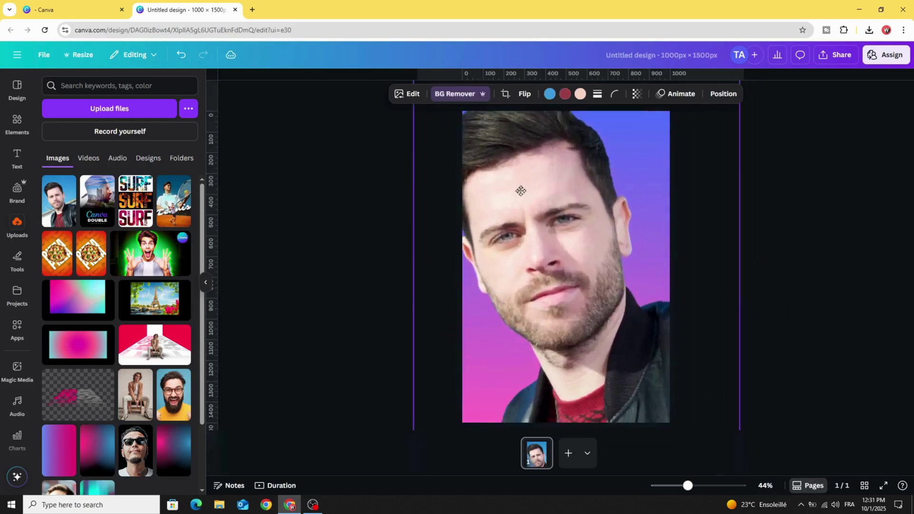
drag(521, 191, 505, 137)
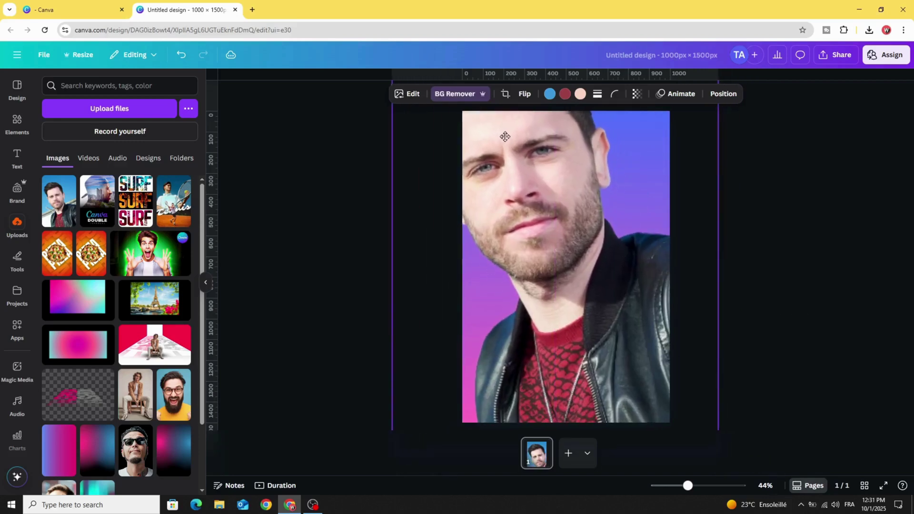
drag(505, 137, 505, 142)
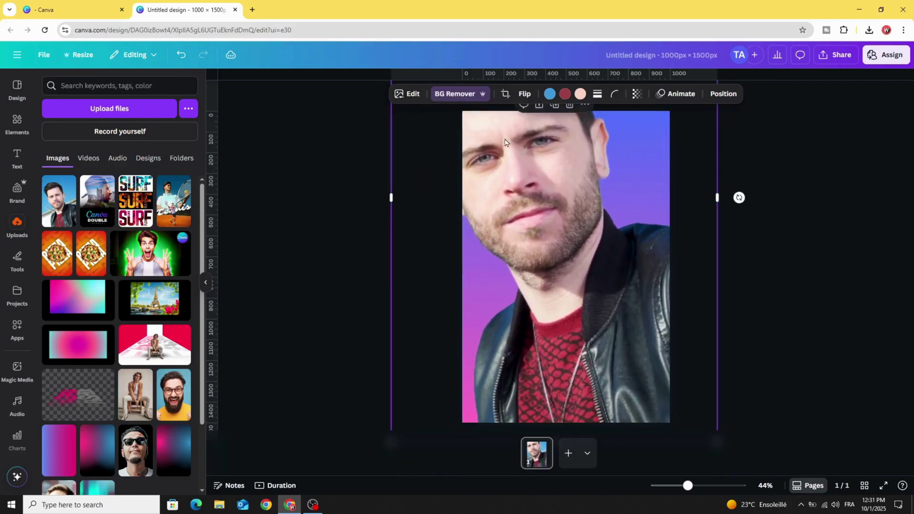
Fade the photo to about 50% transparency.
click(639, 95)
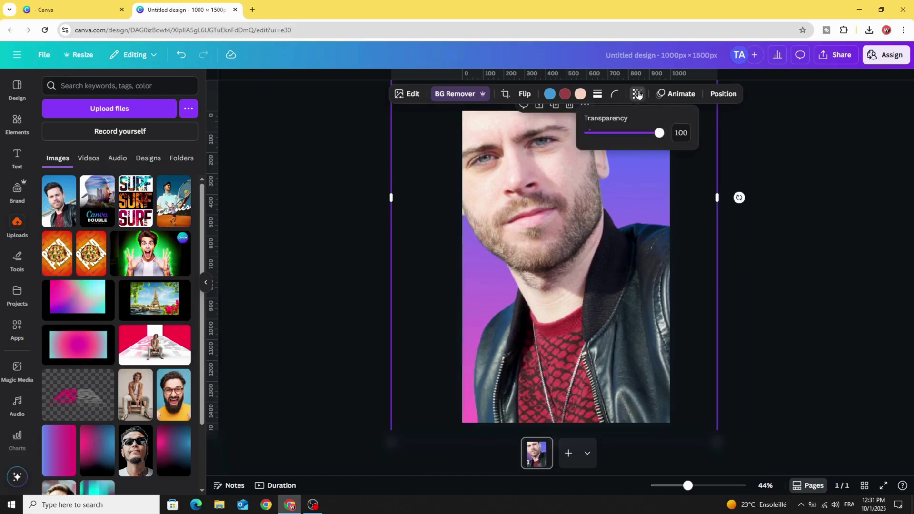
drag(659, 134, 627, 136)
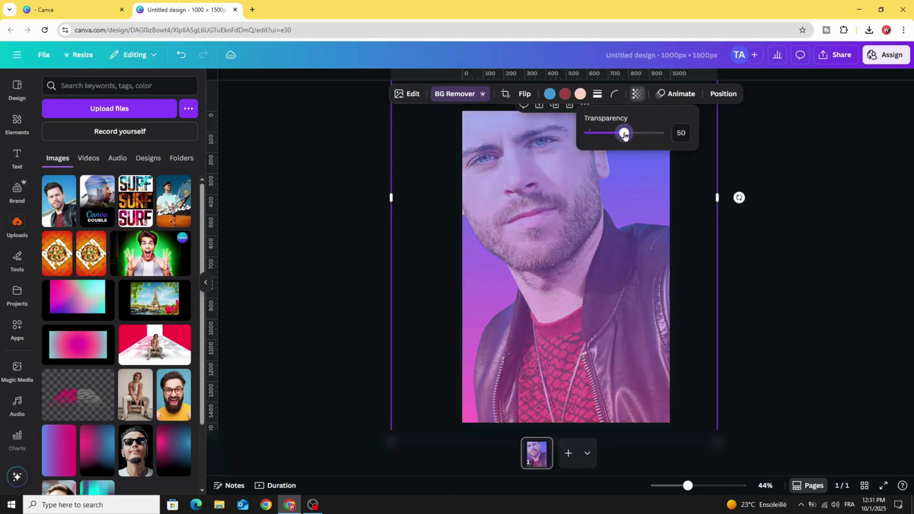
click(351, 208)
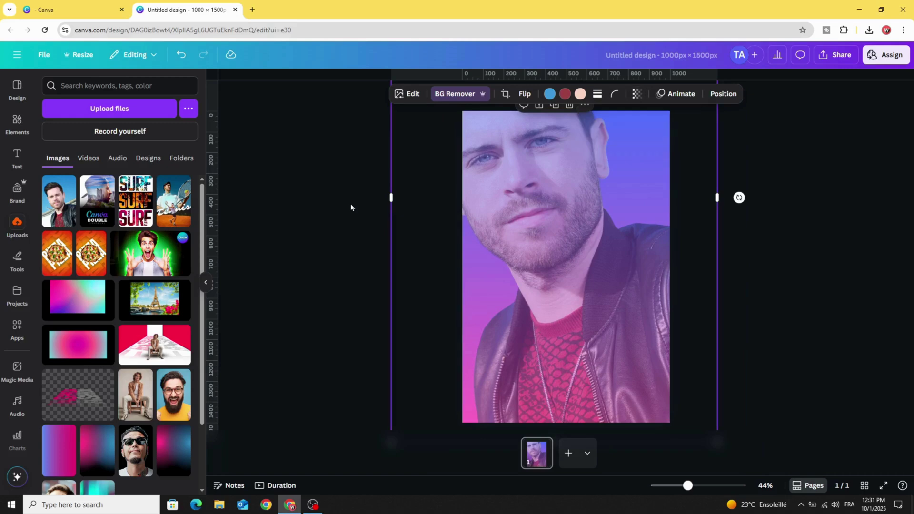
Add a second background-removed copy of the man, enlarged over the lower page.
mouse_move(58, 201)
click(56, 209)
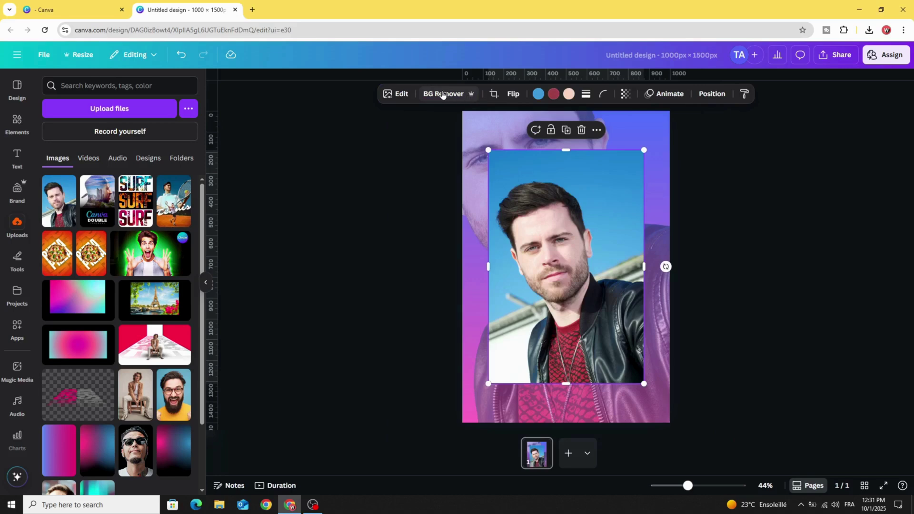
click(443, 95)
drag(592, 285, 597, 323)
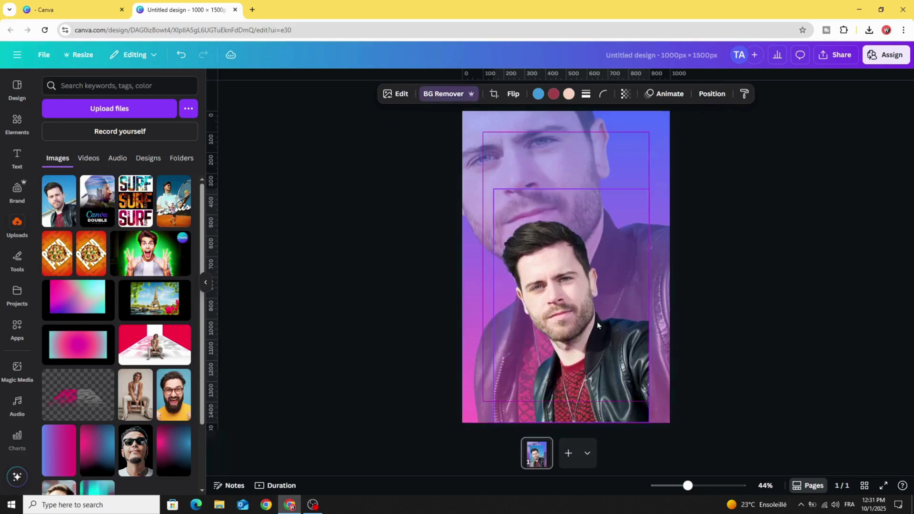
drag(677, 184, 745, 174)
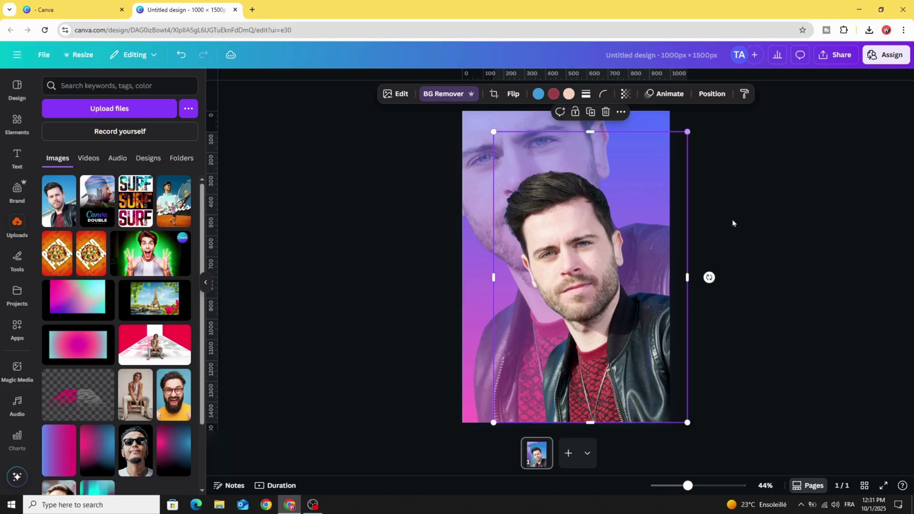
drag(627, 302, 628, 304)
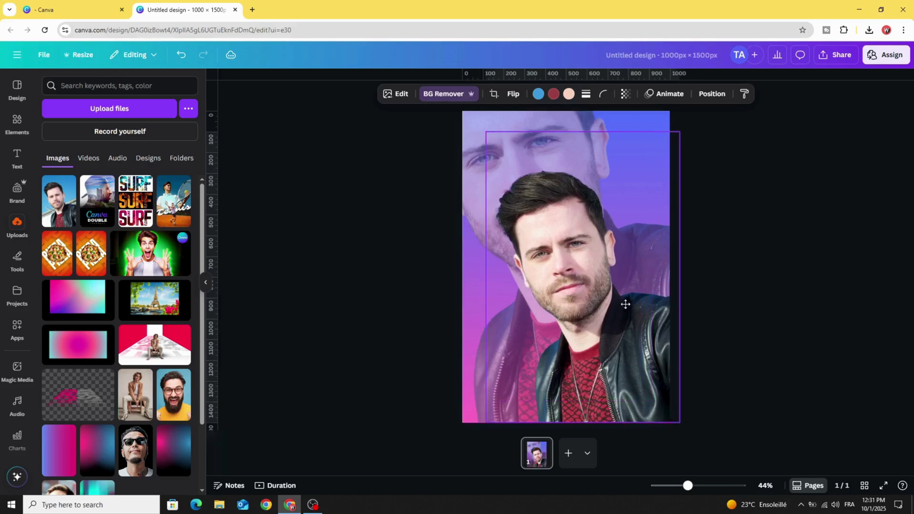
click(16, 123)
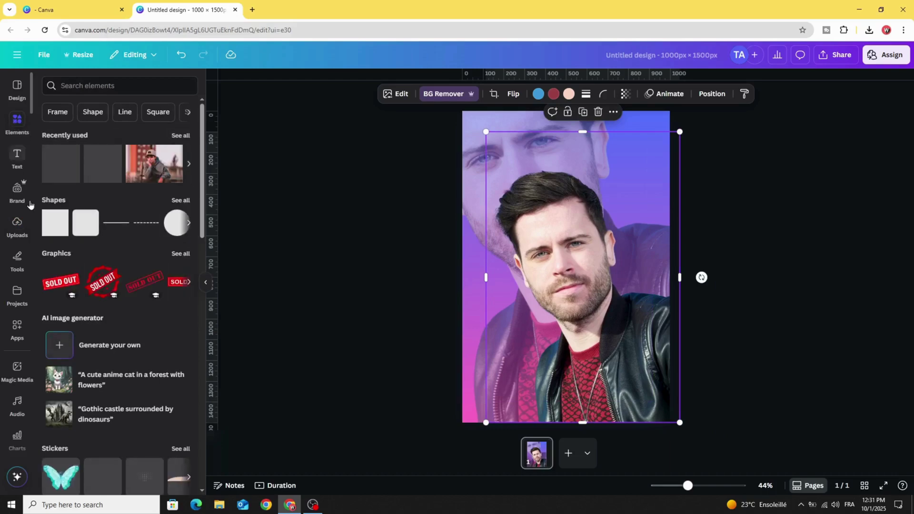
Add a square and reshape it into a magenta rectangle centred over the man's face.
click(52, 229)
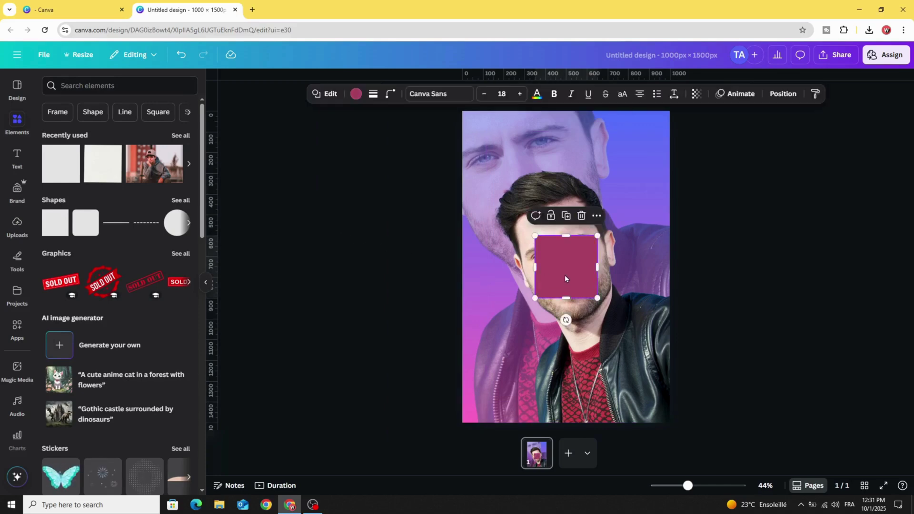
mouse_move(565, 278)
mouse_down()
mouse_move(536, 231)
mouse_move(638, 221)
mouse_up()
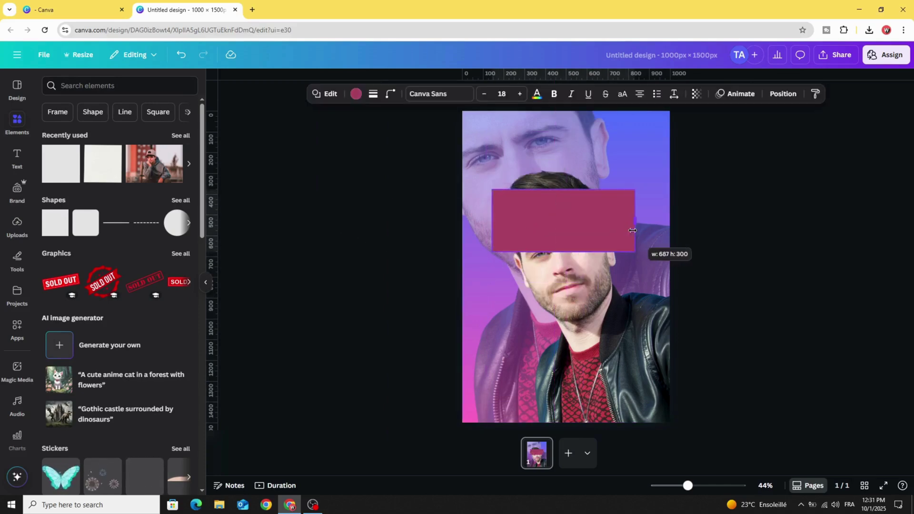
mouse_move(565, 239)
mouse_down()
mouse_move(578, 326)
mouse_move(556, 369)
mouse_up()
drag(555, 288, 558, 274)
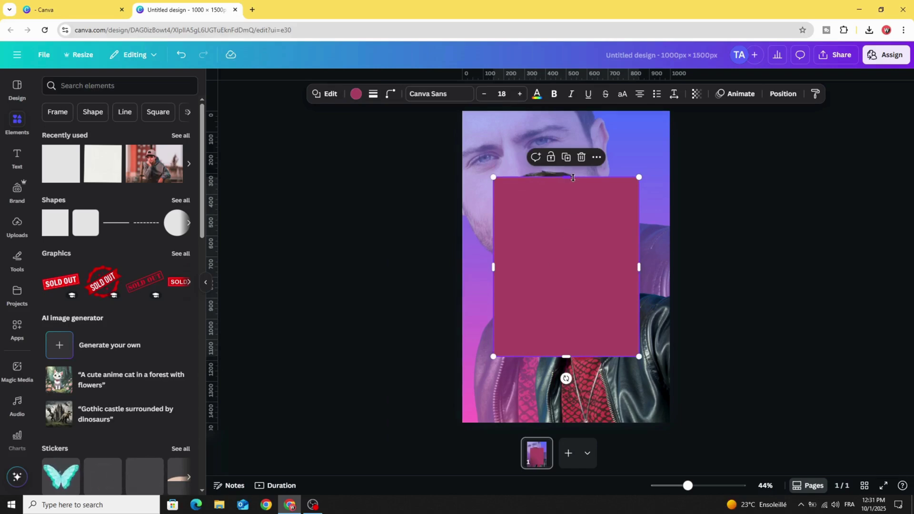
drag(573, 178, 572, 191)
drag(553, 254, 555, 246)
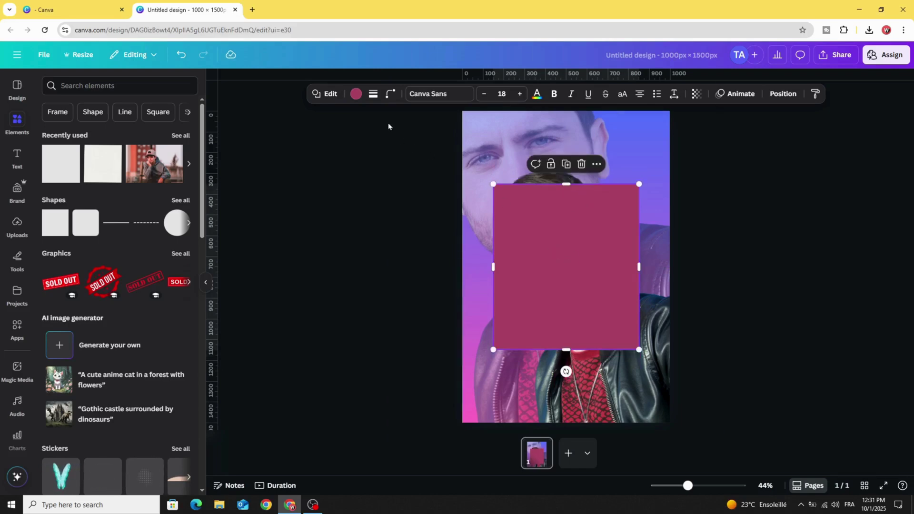
Give the rectangle a thick, solid, white stroke.
click(373, 95)
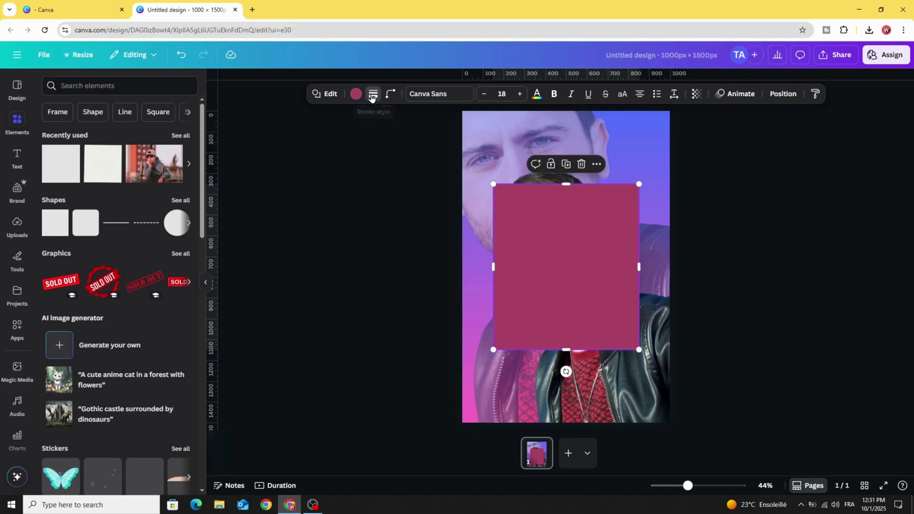
drag(314, 161, 333, 163)
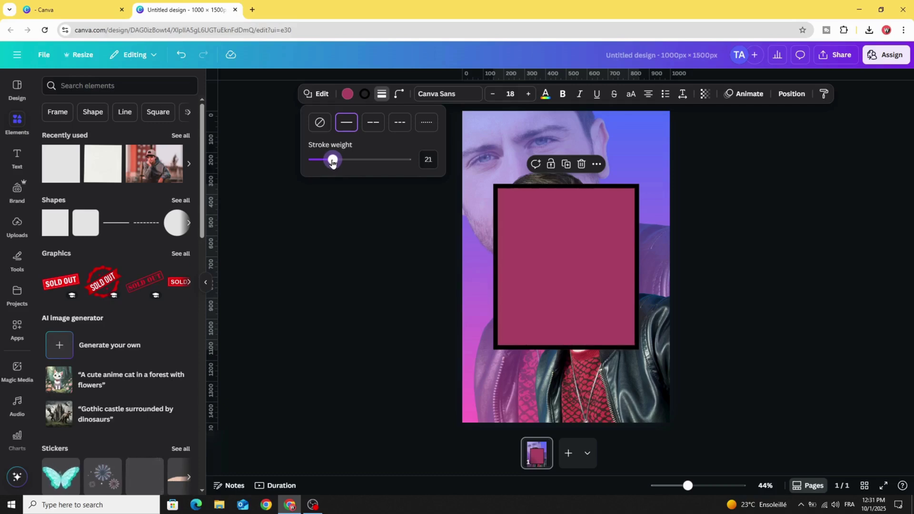
click(365, 95)
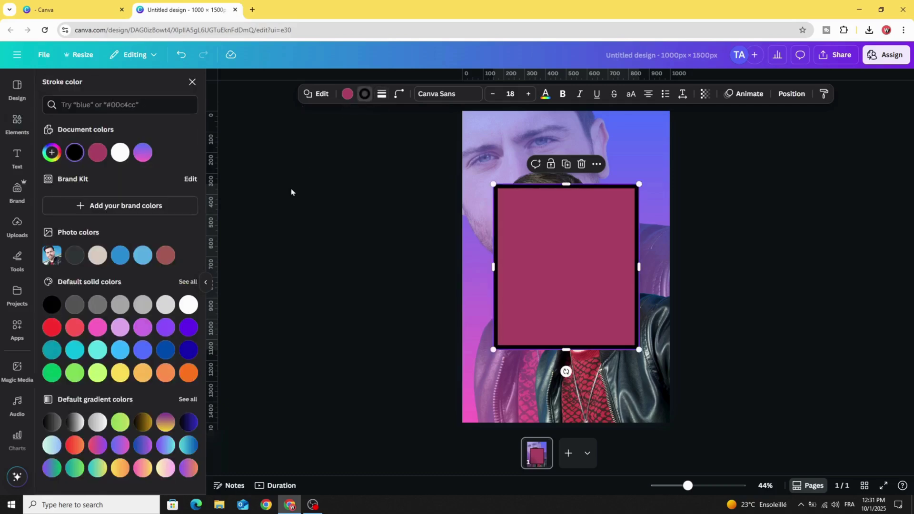
click(190, 303)
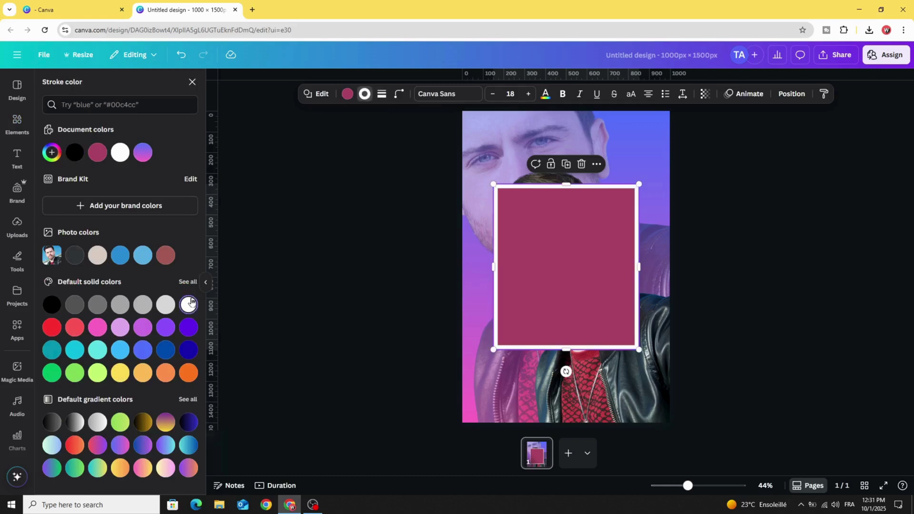
Fill the rectangle with an all-white, top-to-bottom gradient.
click(347, 94)
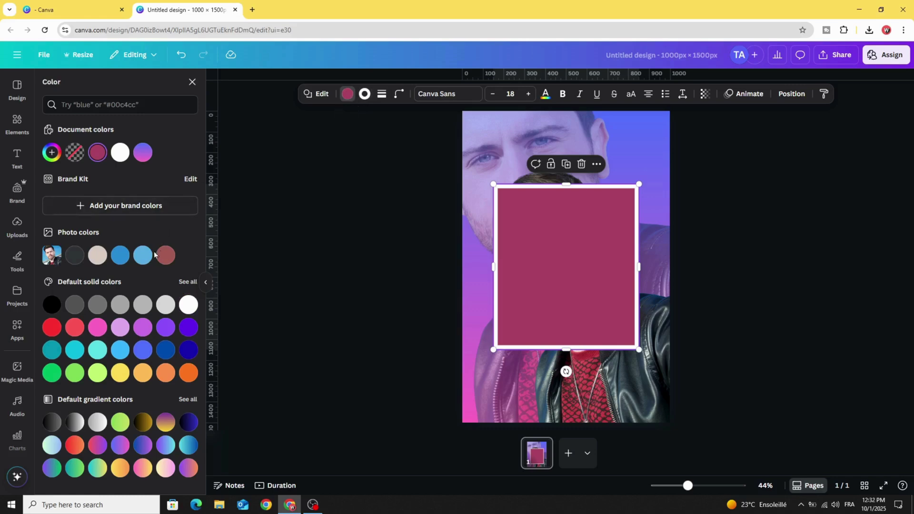
click(53, 425)
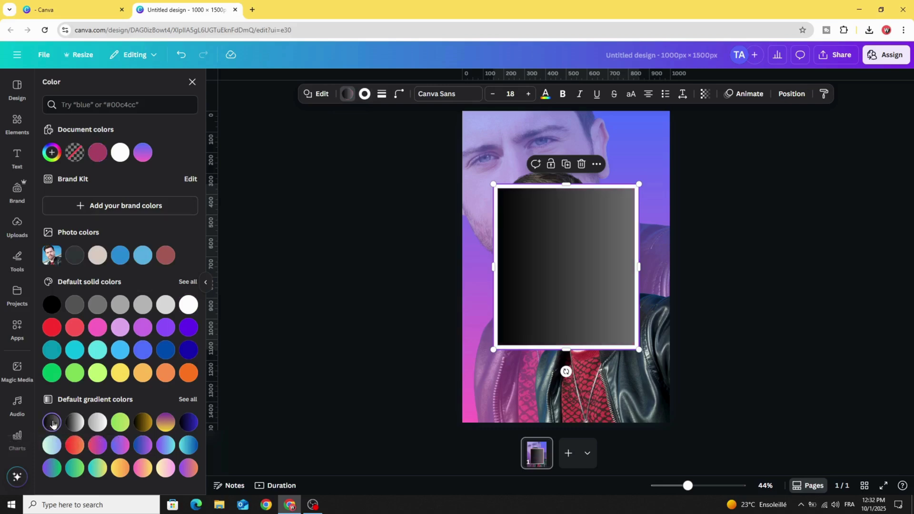
click(52, 152)
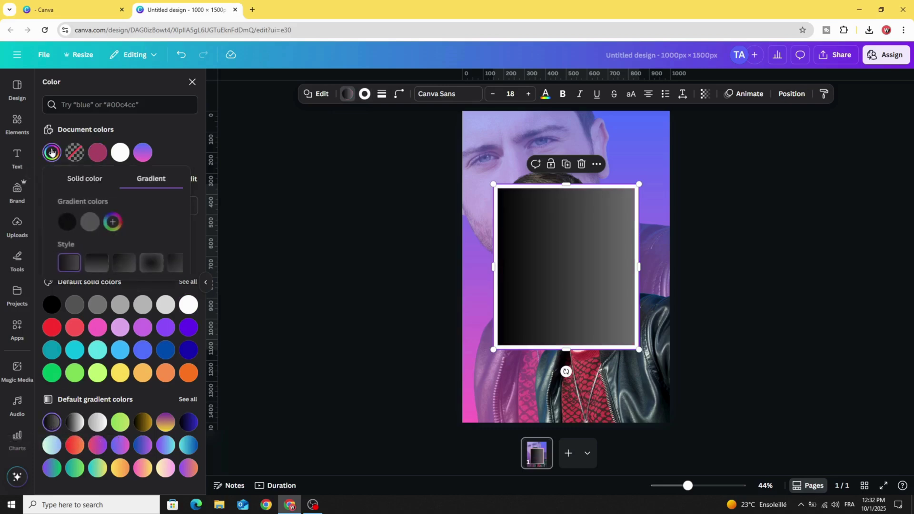
click(59, 222)
mouse_move(75, 253)
mouse_down()
mouse_move(58, 244)
mouse_move(82, 244)
mouse_up()
click(80, 223)
click(71, 206)
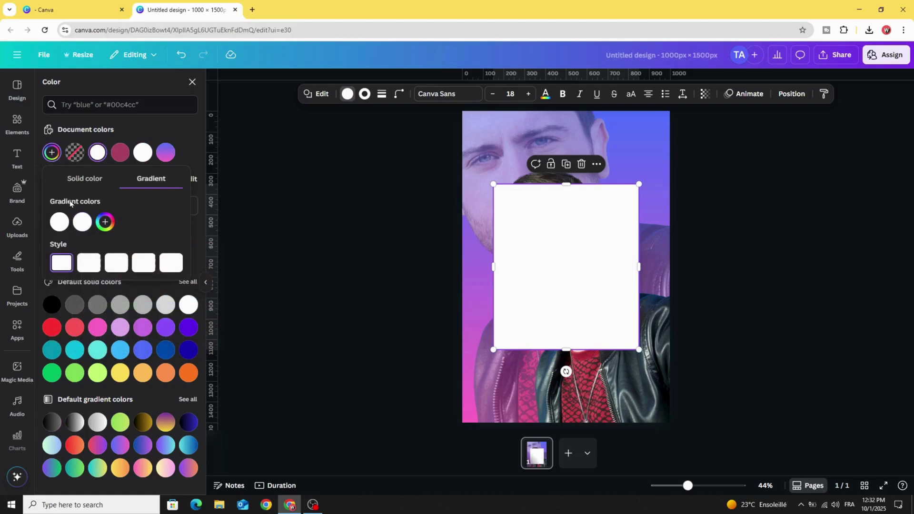
click(93, 265)
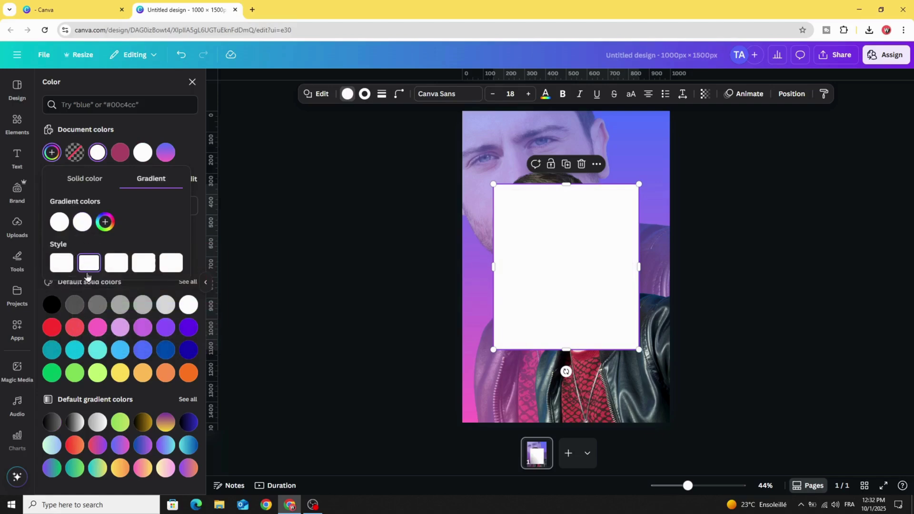
Add two more white stops and make the upper stops transparent to reveal the face.
click(106, 222)
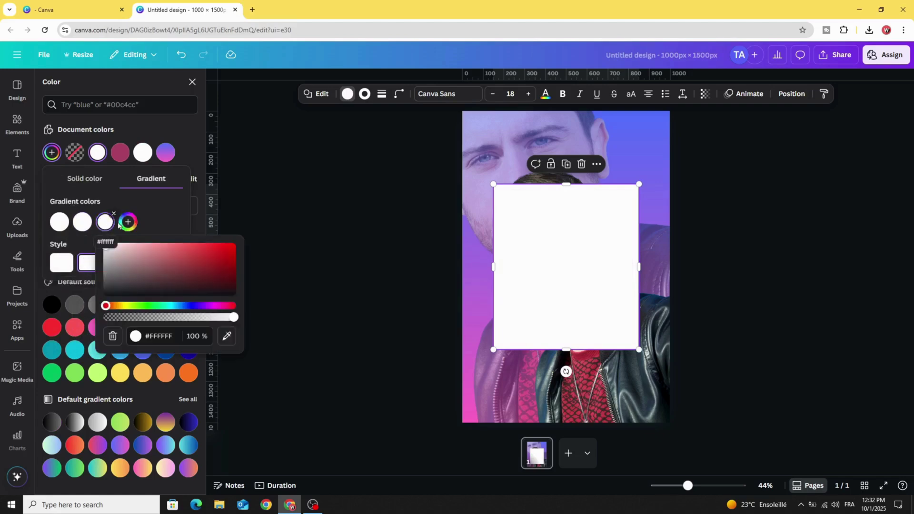
click(127, 223)
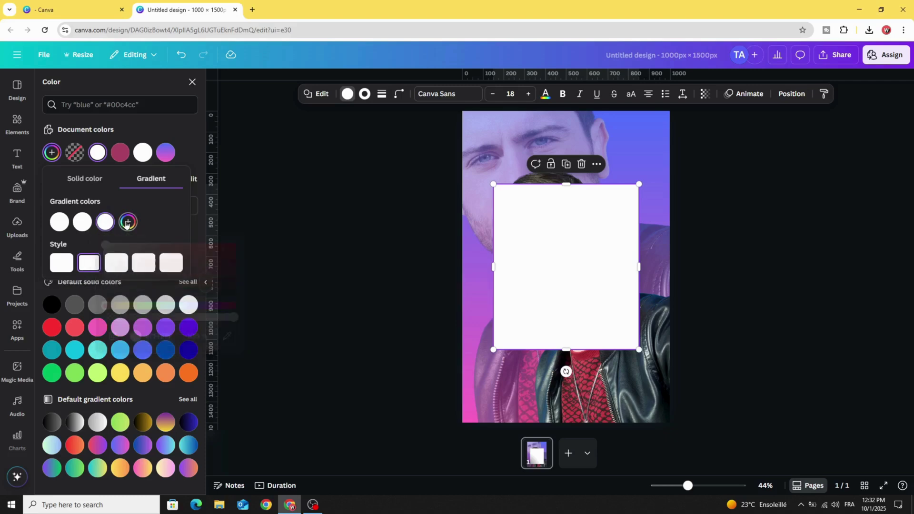
click(58, 222)
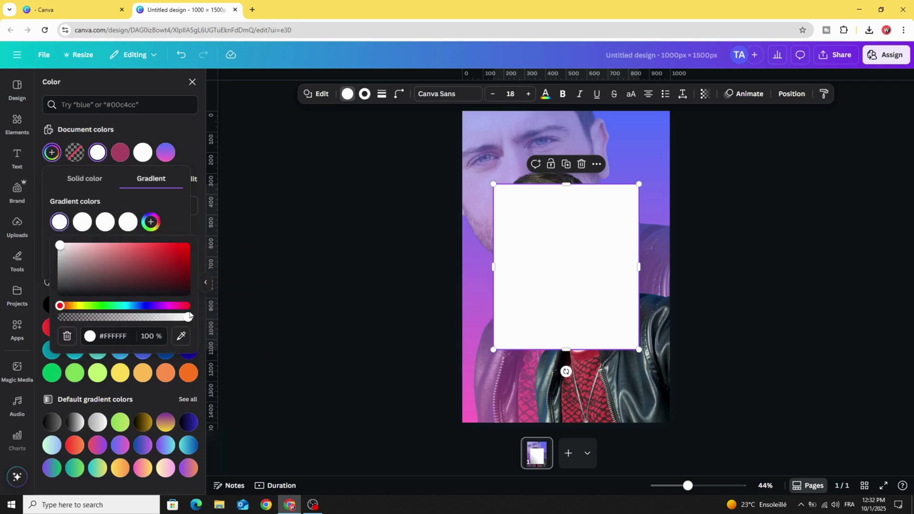
drag(157, 318, 60, 318)
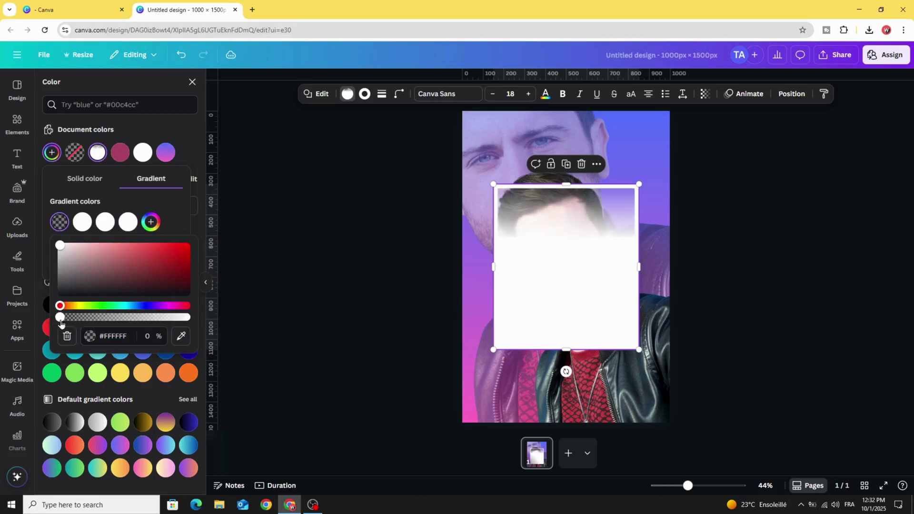
click(84, 222)
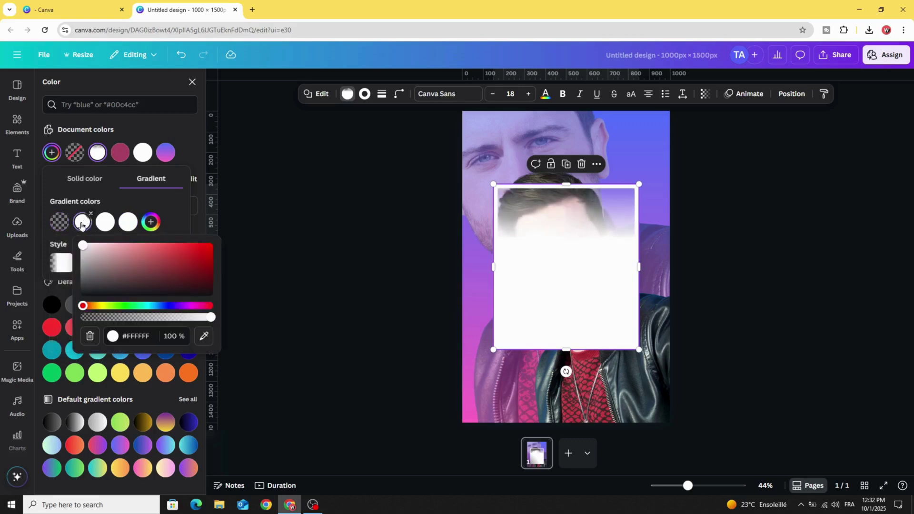
drag(210, 318, 62, 323)
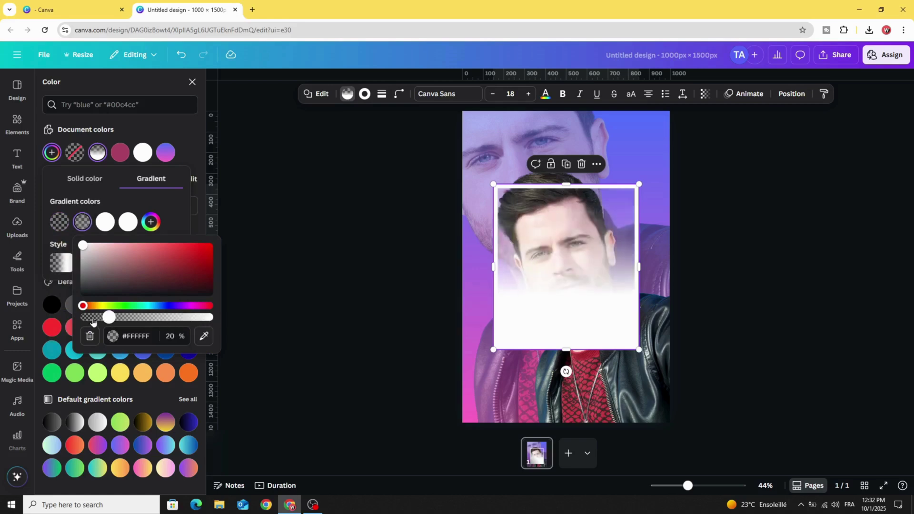
click(103, 223)
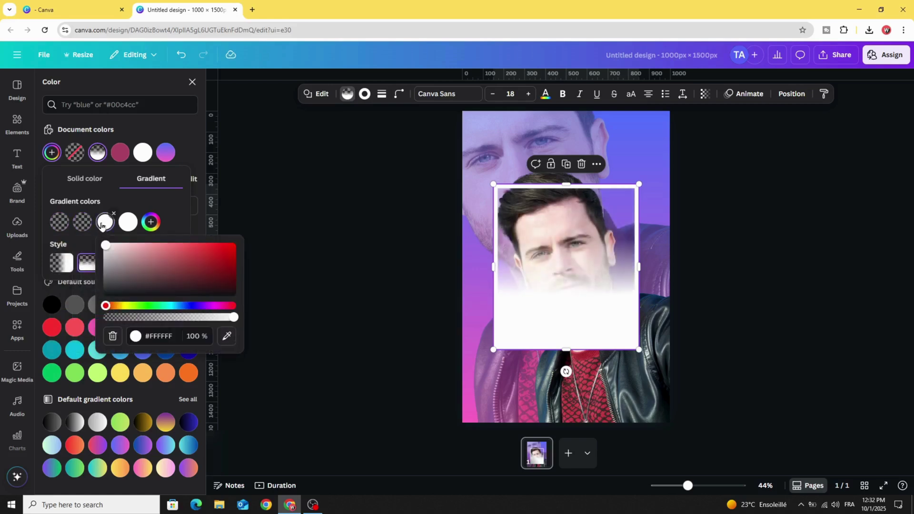
mouse_move(235, 320)
mouse_down()
mouse_move(167, 325)
mouse_move(195, 321)
mouse_up()
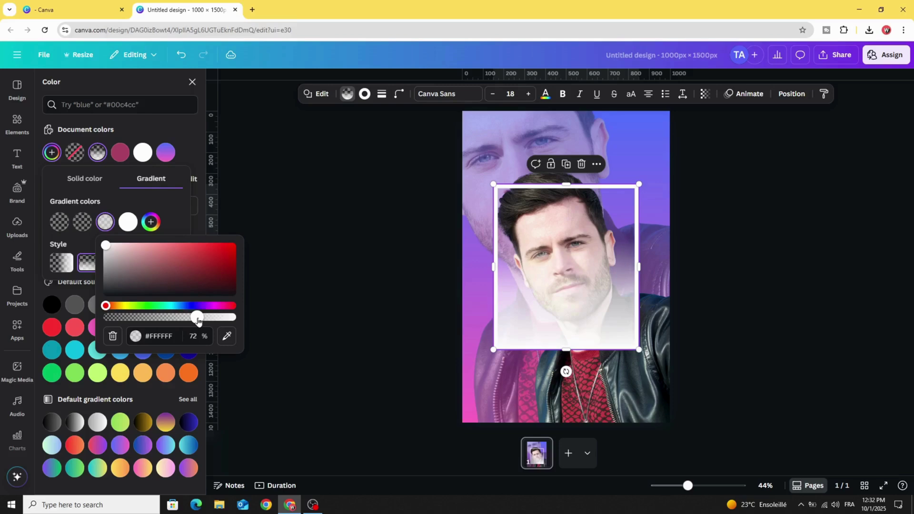
click(308, 248)
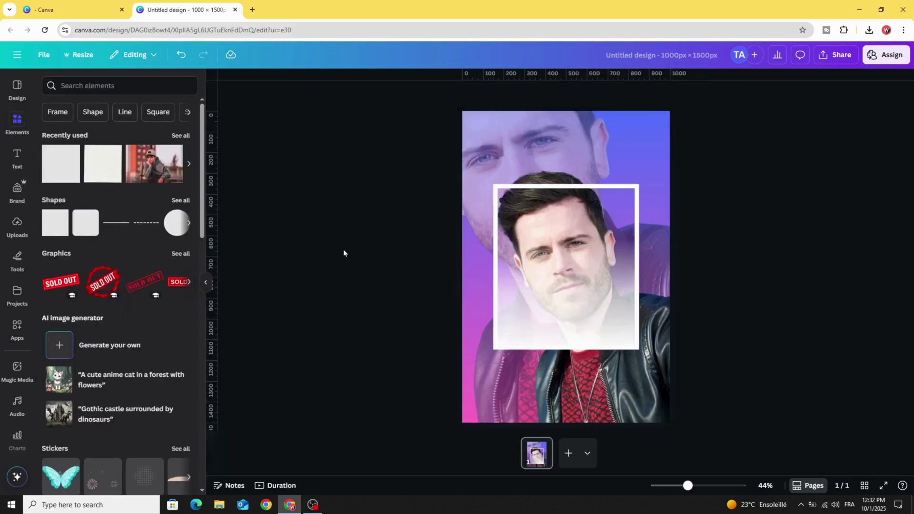
Duplicate the man's cutout and crop the copy to his head, breaking out over the frame.
click(664, 353)
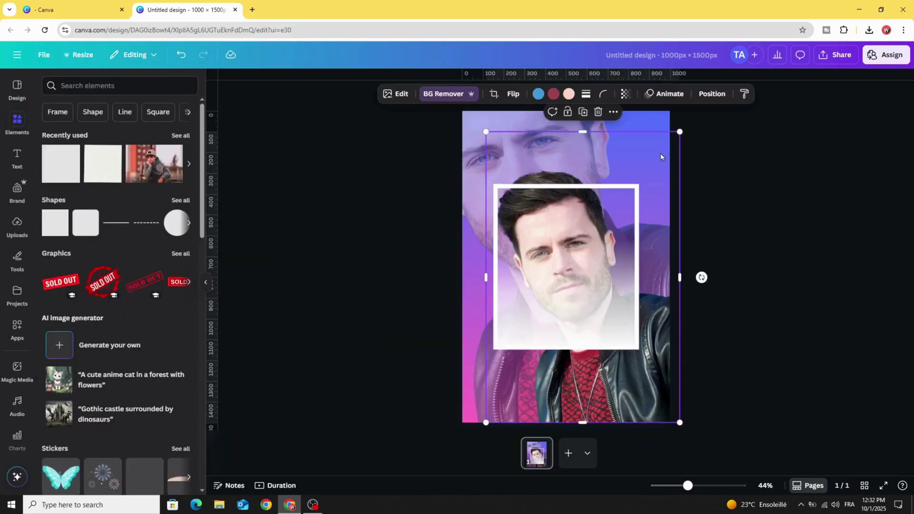
click(583, 112)
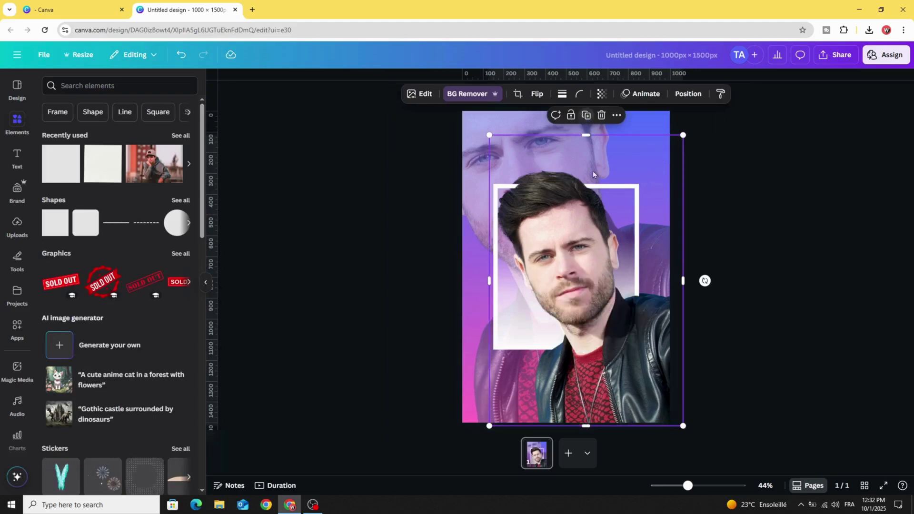
drag(601, 350, 598, 347)
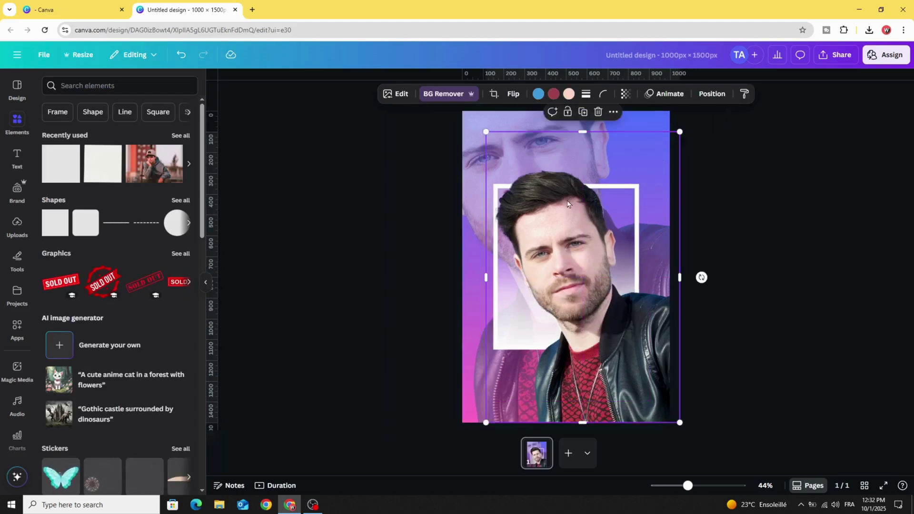
mouse_move(583, 423)
mouse_down()
mouse_move(607, 272)
mouse_move(645, 203)
mouse_up()
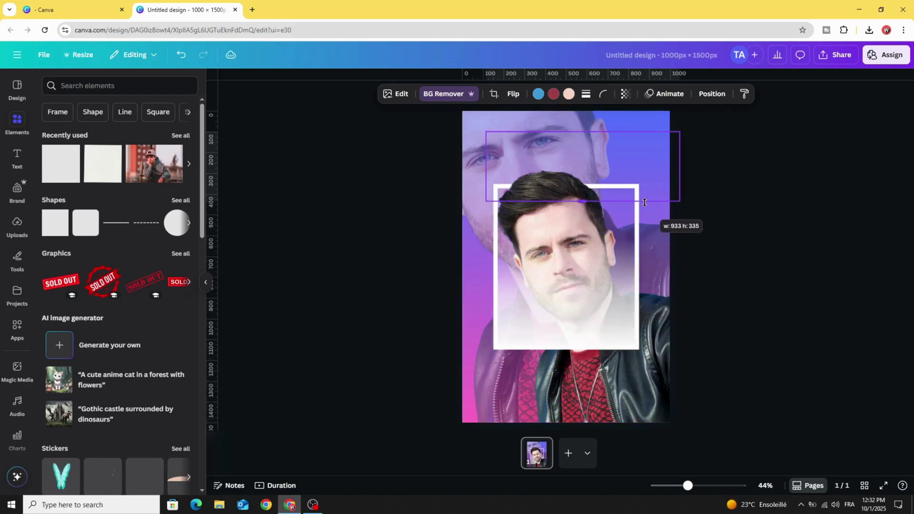
click(408, 224)
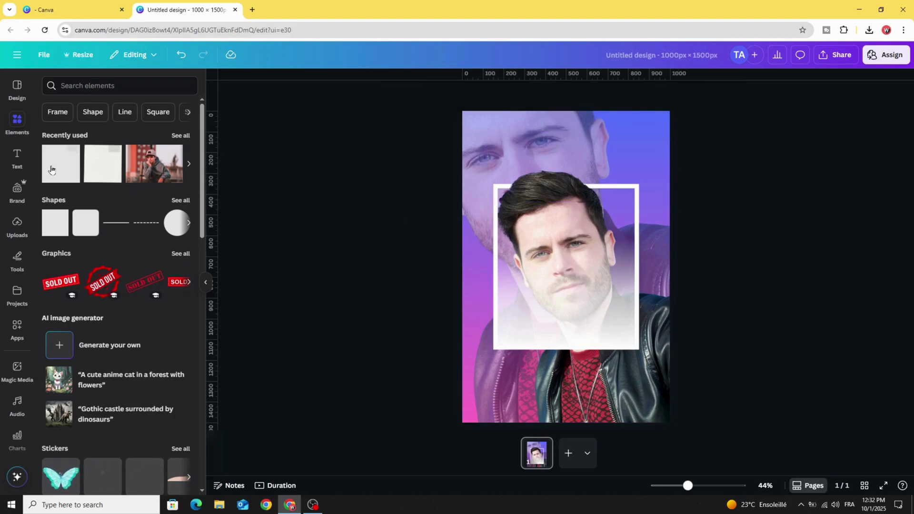
click(18, 157)
Add a 'HAPPY' heading in the Glacial Indifference font.
click(95, 224)
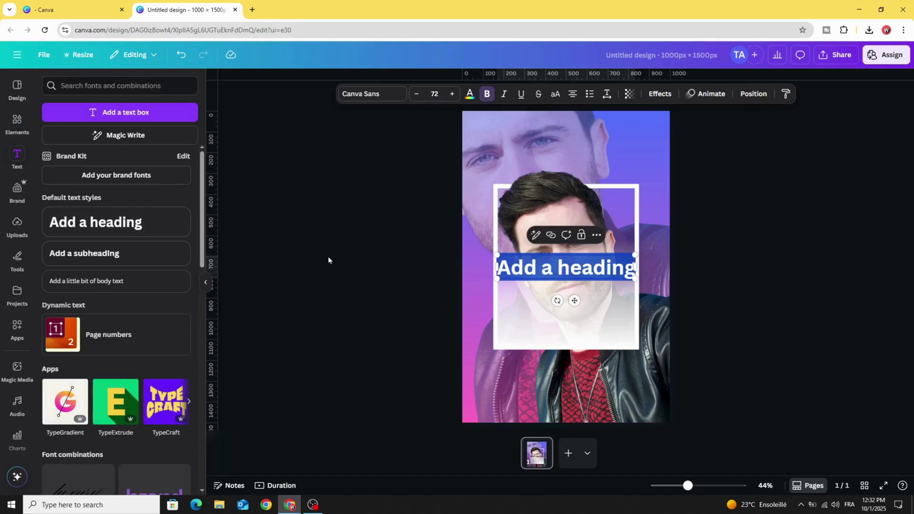
text(HAPP)
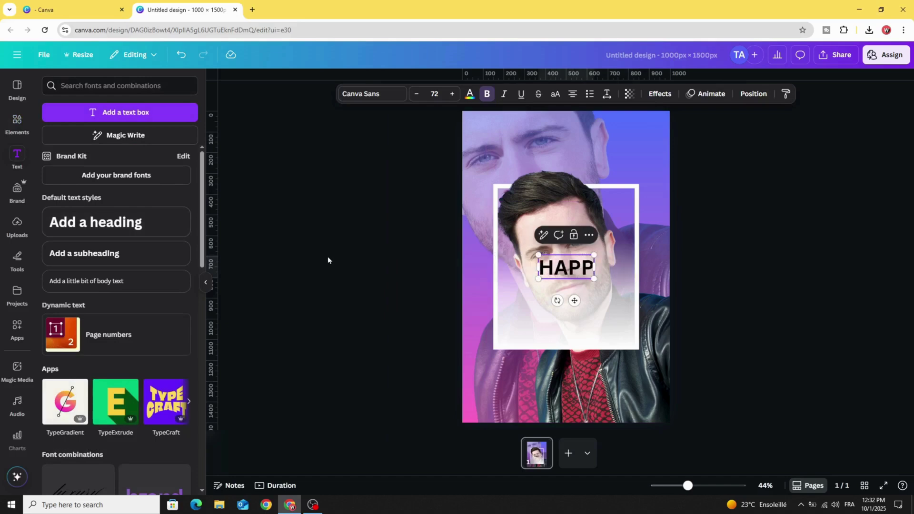
text(Y)
click(362, 93)
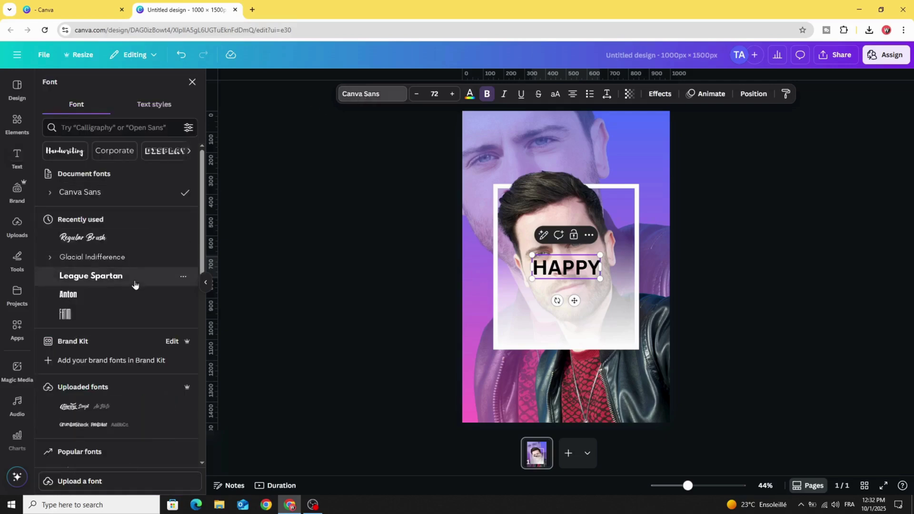
click(130, 264)
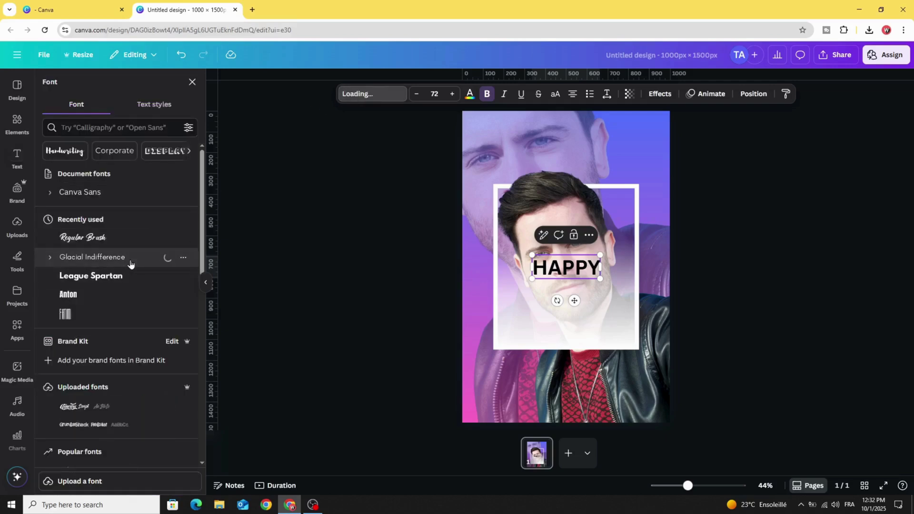
Make HAPPY purple, move it lower in the frame, and widen letter spacing to 353.
click(469, 93)
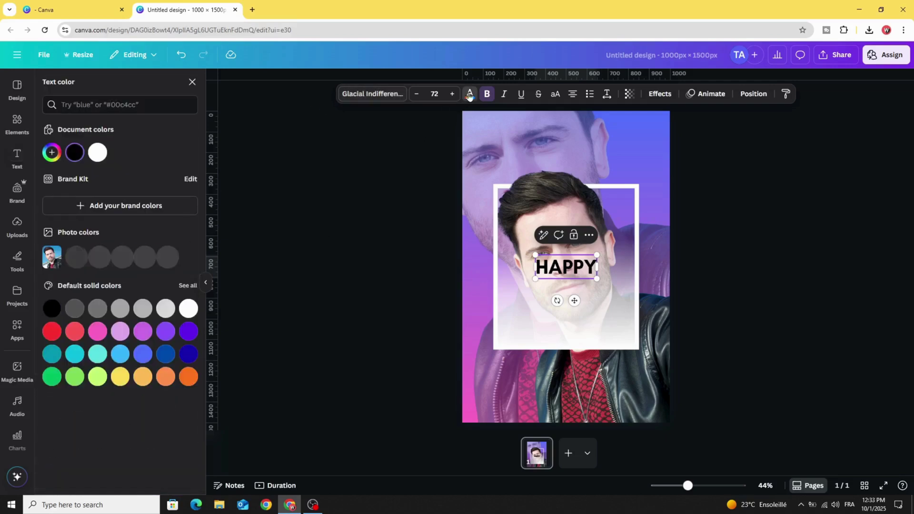
click(165, 328)
click(313, 299)
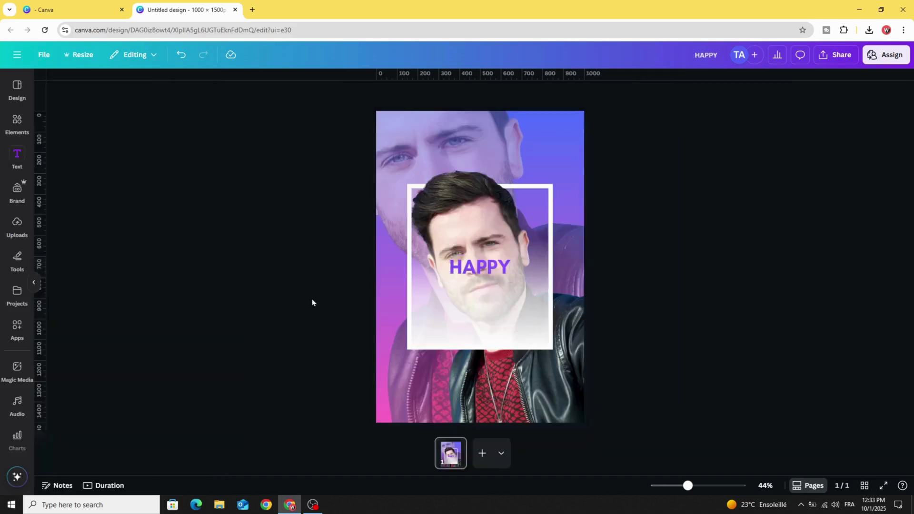
mouse_move(545, 265)
mouse_down()
mouse_move(542, 300)
mouse_move(573, 310)
mouse_up()
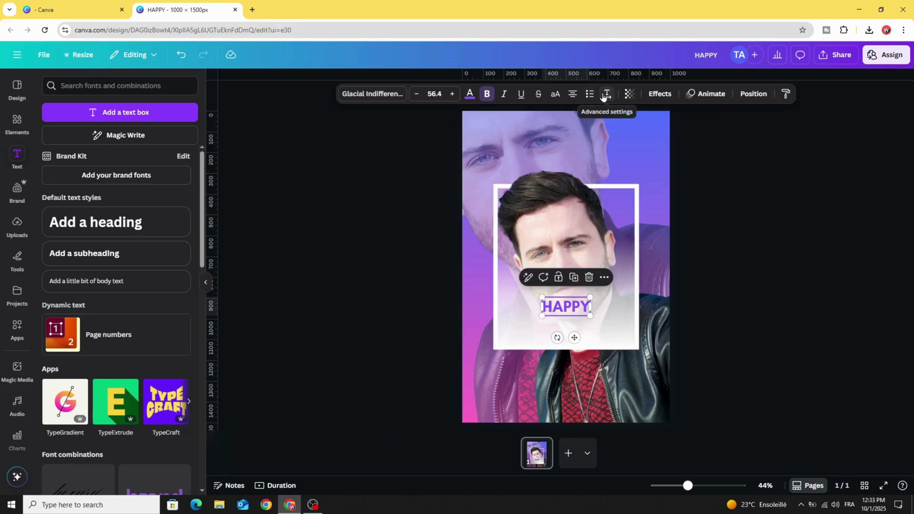
click(603, 95)
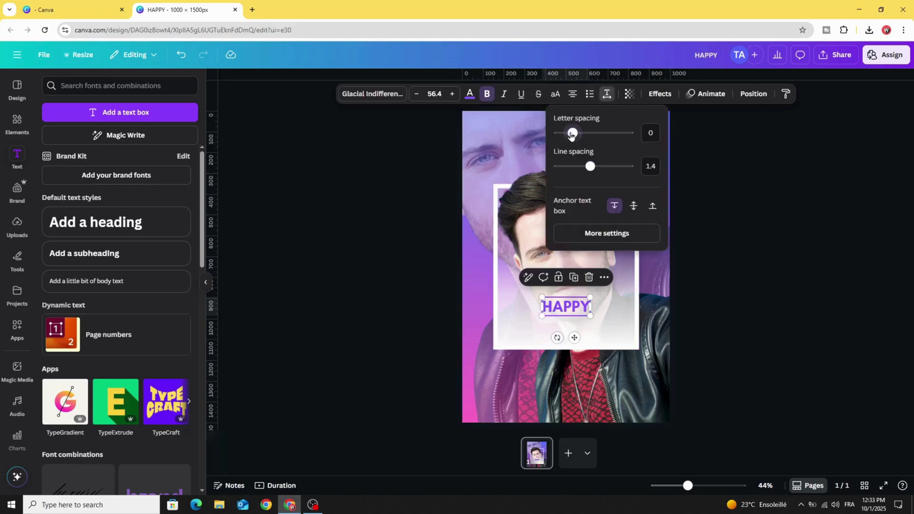
drag(572, 134, 598, 137)
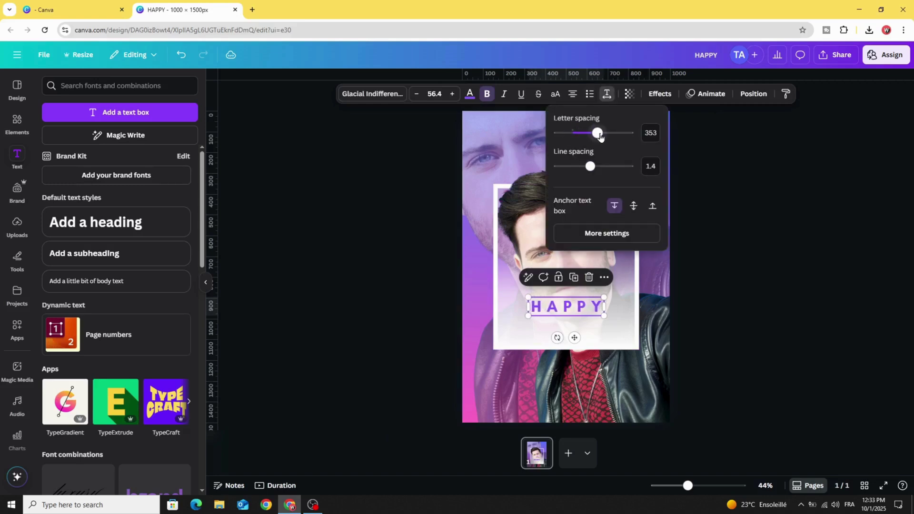
Add a new heading reading 'Birthday' in the Regular Brush font.
click(95, 223)
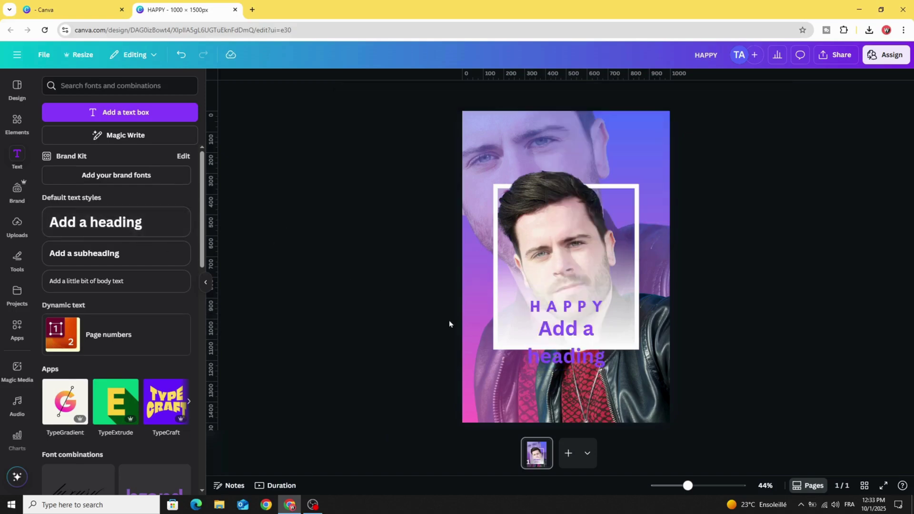
drag(618, 332, 595, 337)
key(ctrl+z)
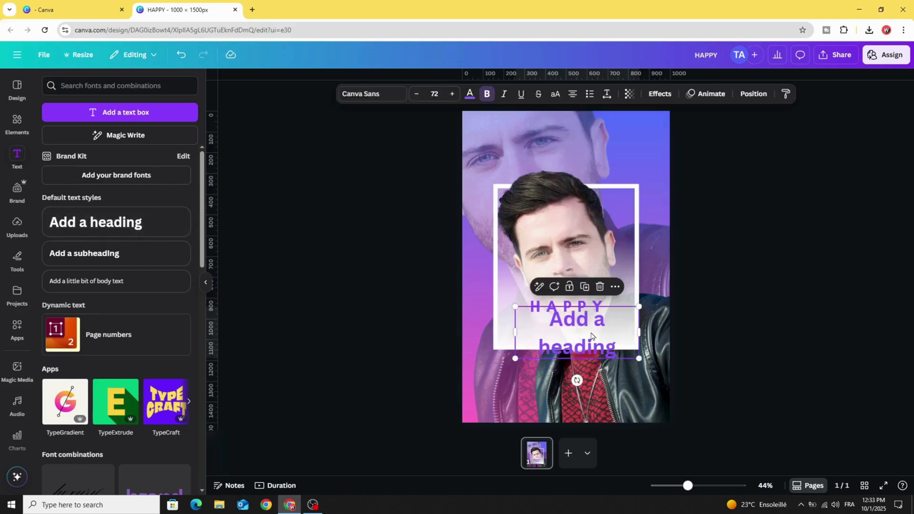
double_click(587, 333)
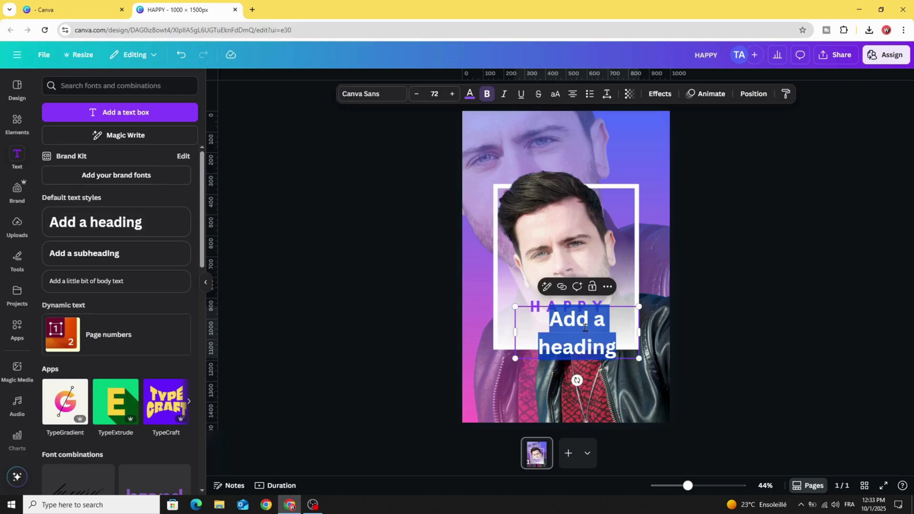
text(Birth)
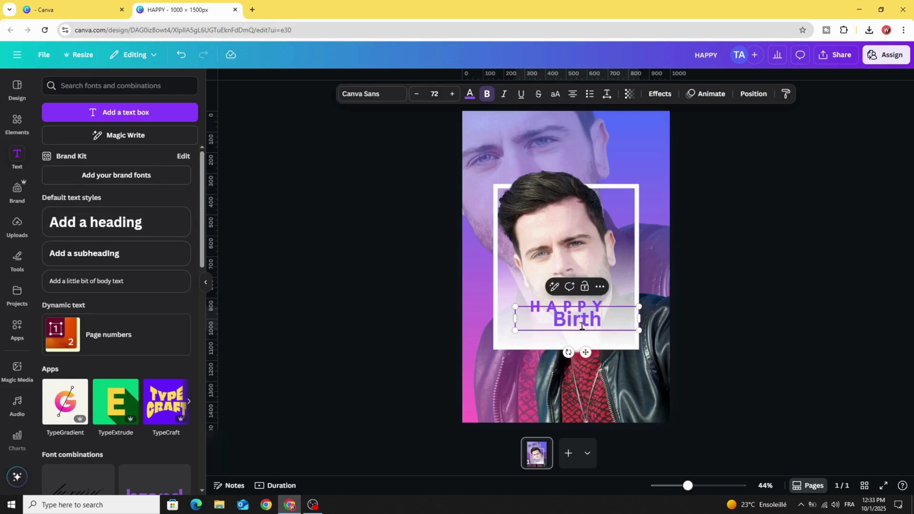
text(day)
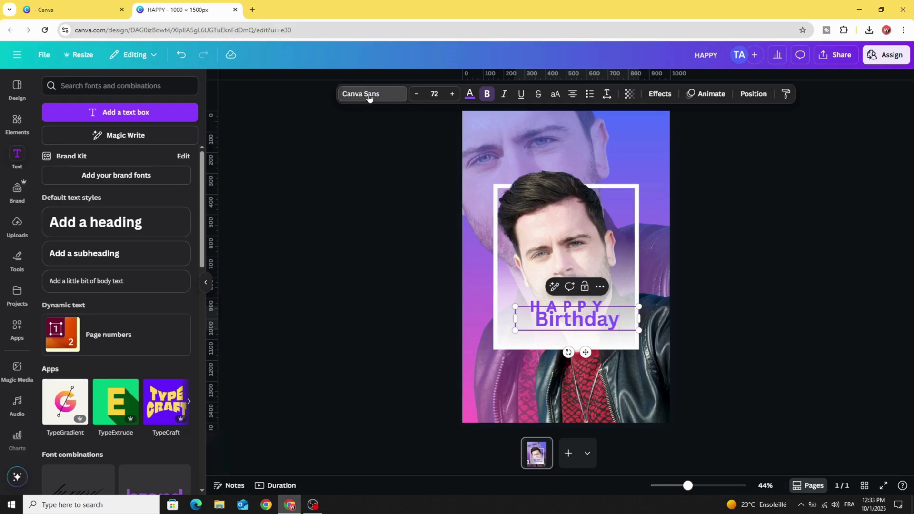
click(367, 95)
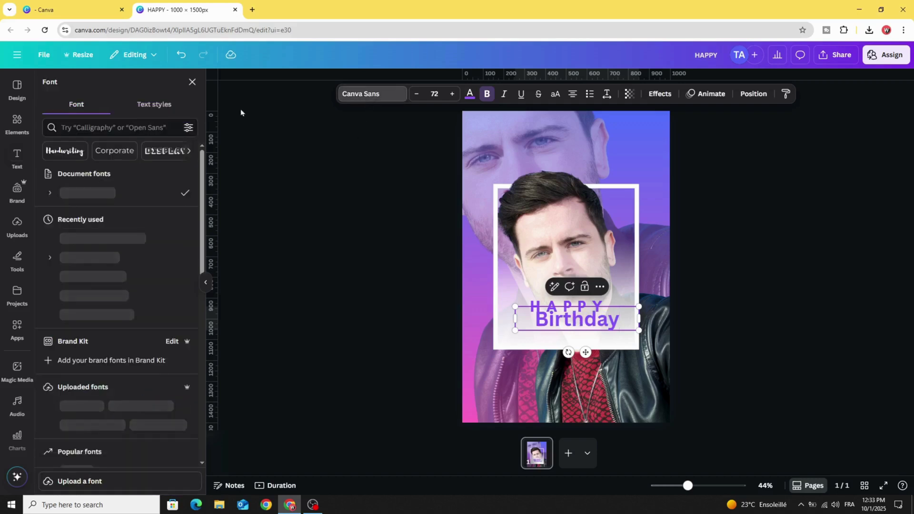
click(120, 128)
text(bru)
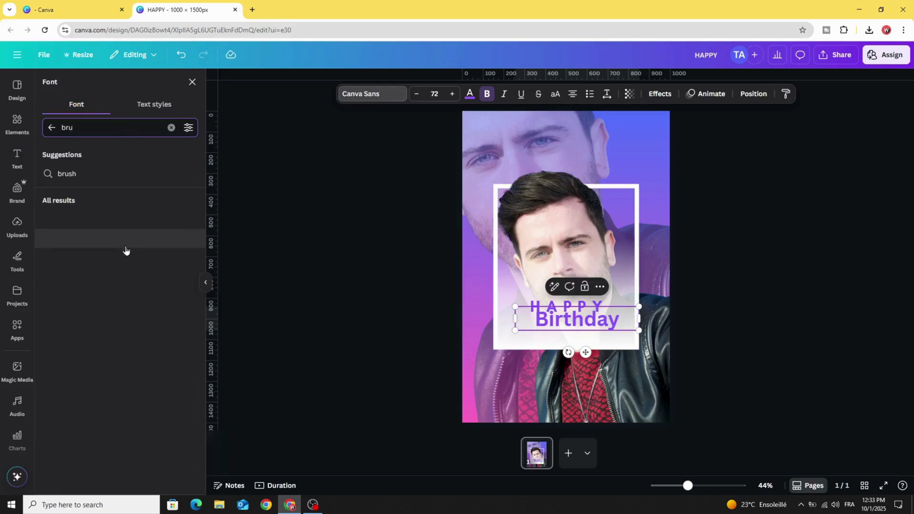
click(117, 331)
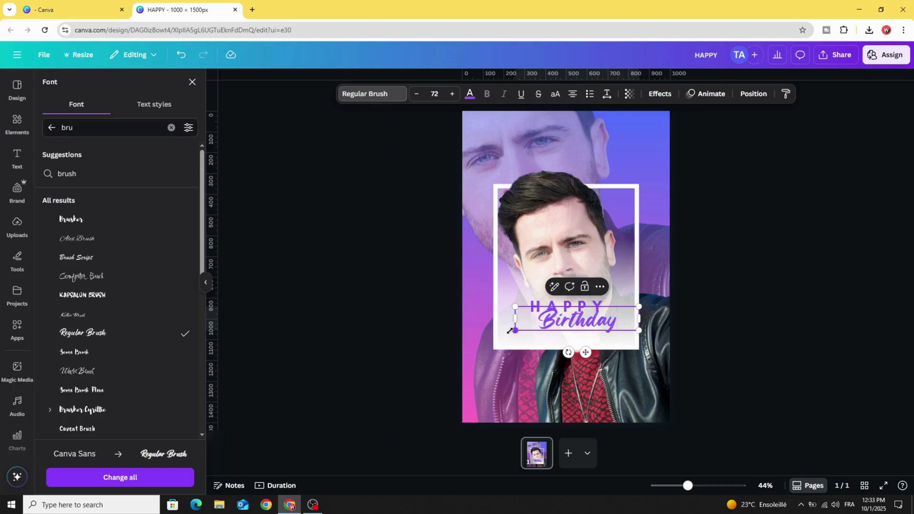
Make Birthday light purple, resize it, and centre it beneath HAPPY.
drag(509, 333, 451, 344)
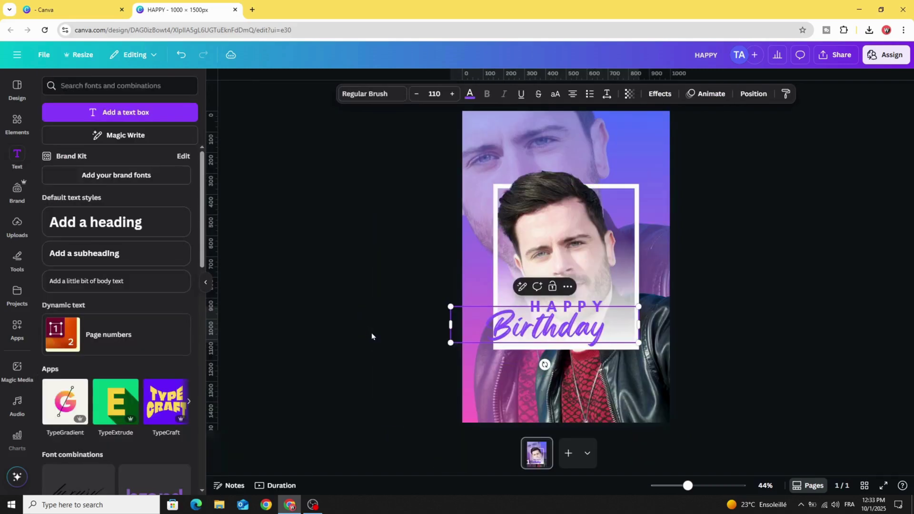
drag(524, 329, 546, 329)
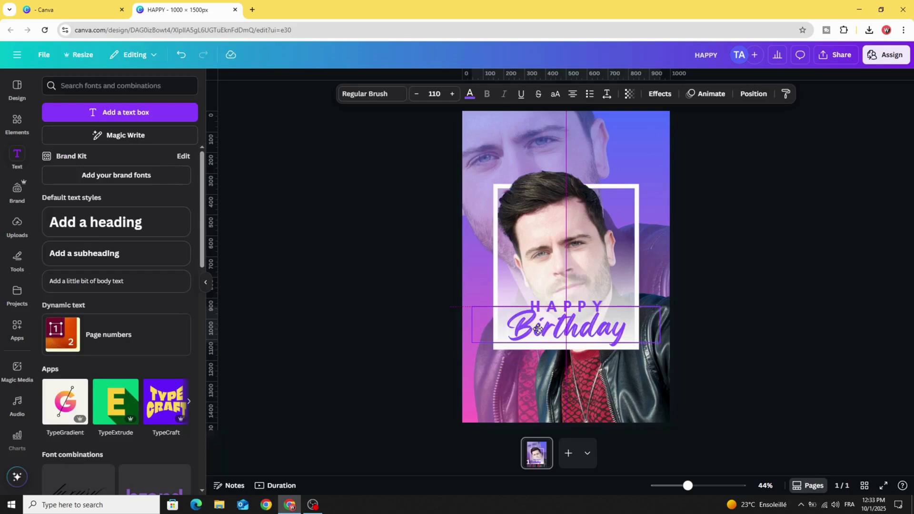
click(470, 94)
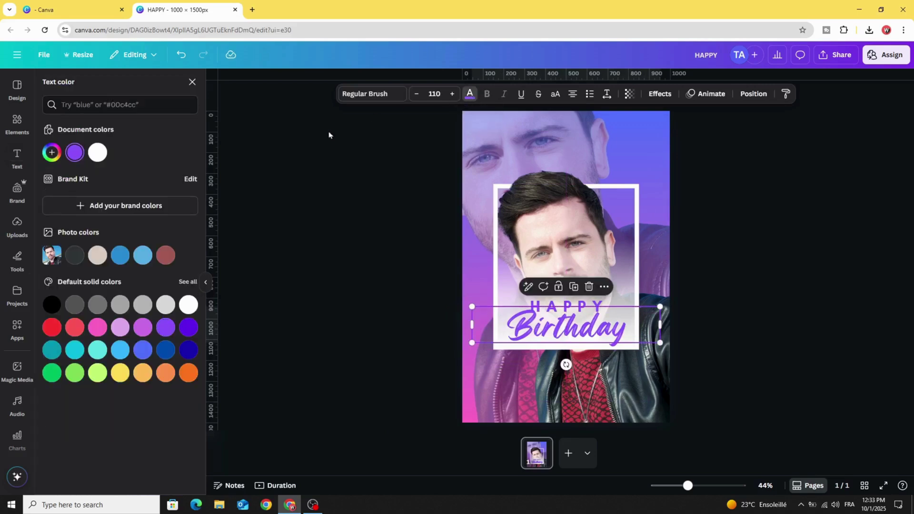
click(144, 329)
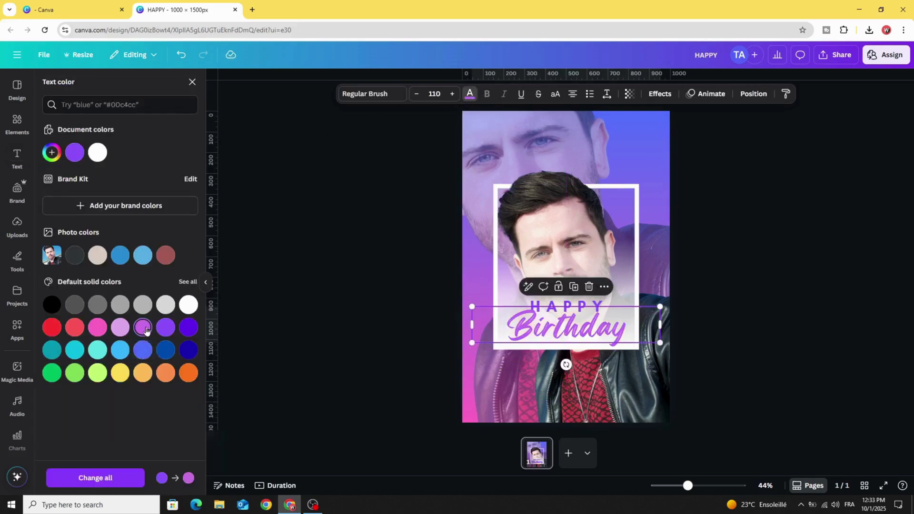
key(Escape)
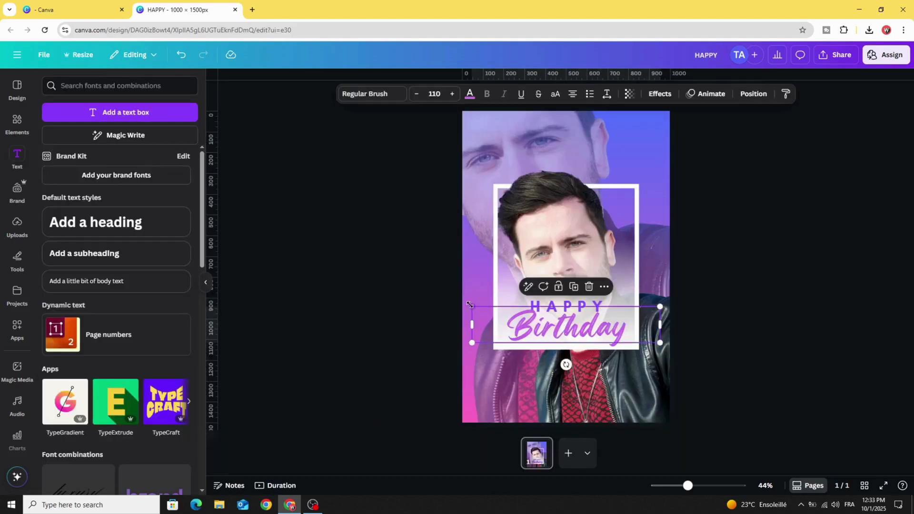
drag(492, 311, 499, 313)
drag(580, 338, 564, 338)
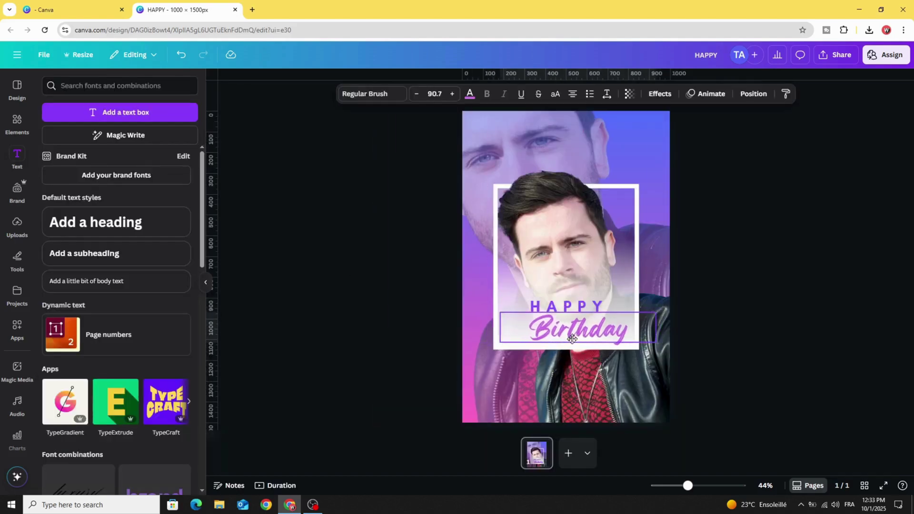
click(346, 292)
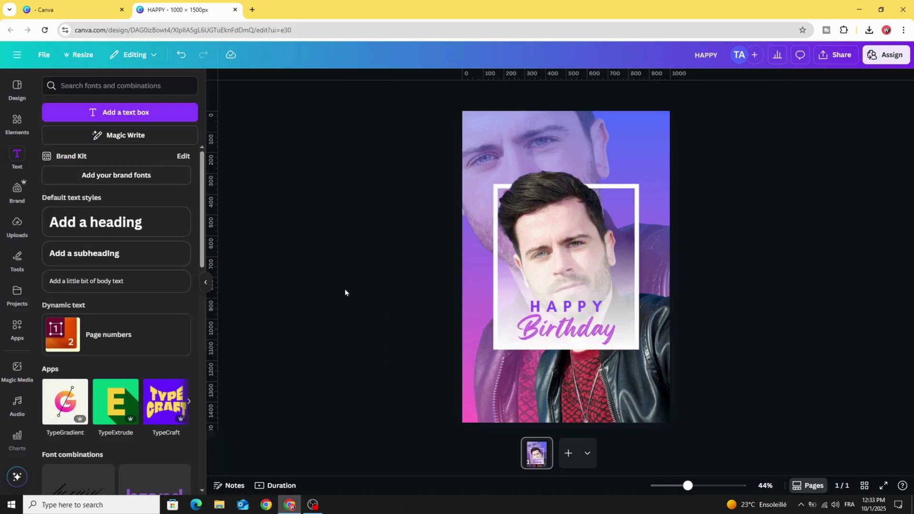
click(553, 330)
drag(553, 330, 552, 329)
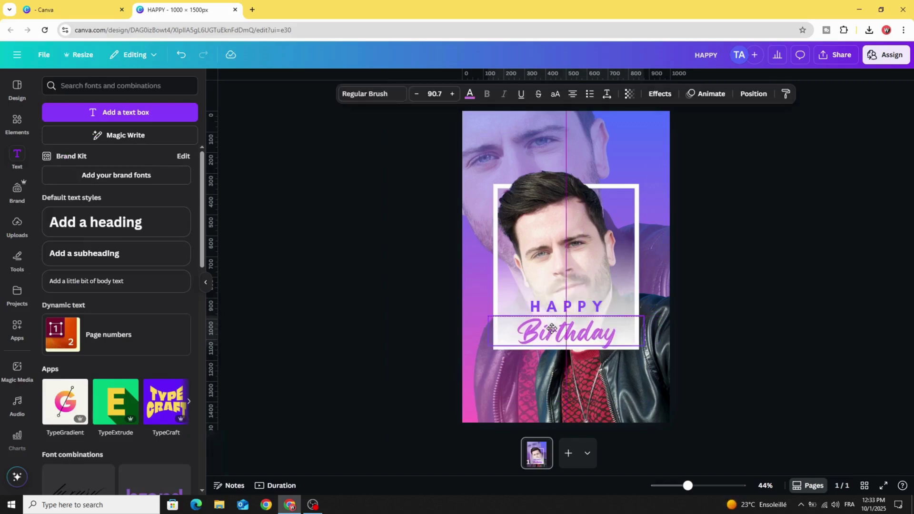
Export the birthday poster as a 1000 × 1500 PNG via Share > Download.
click(368, 320)
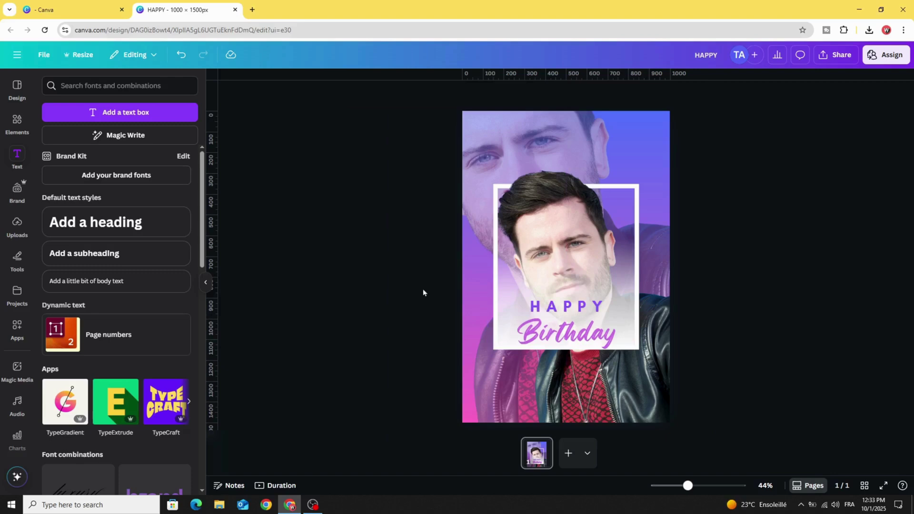
click(844, 59)
click(742, 251)
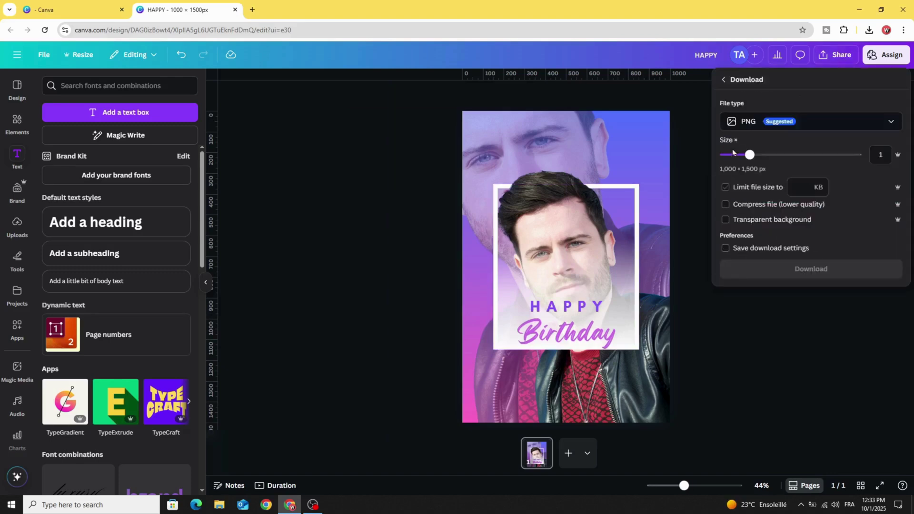
click(815, 271)
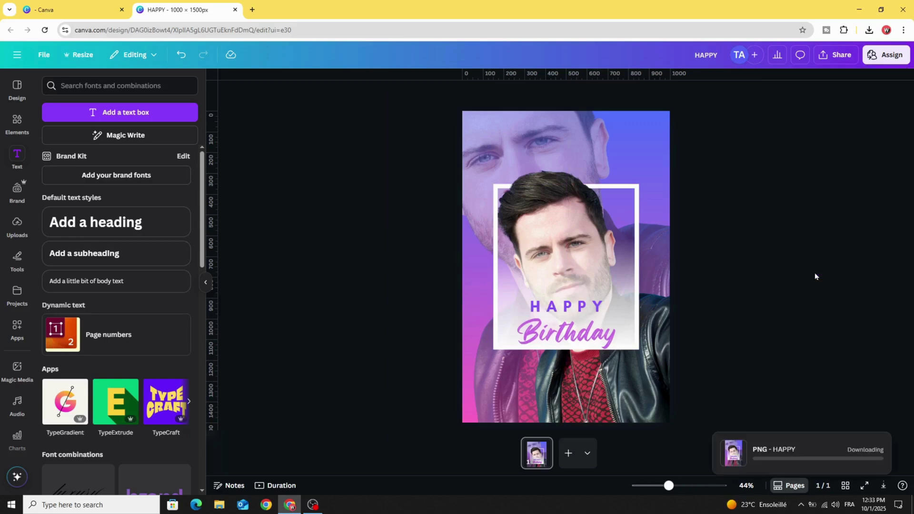